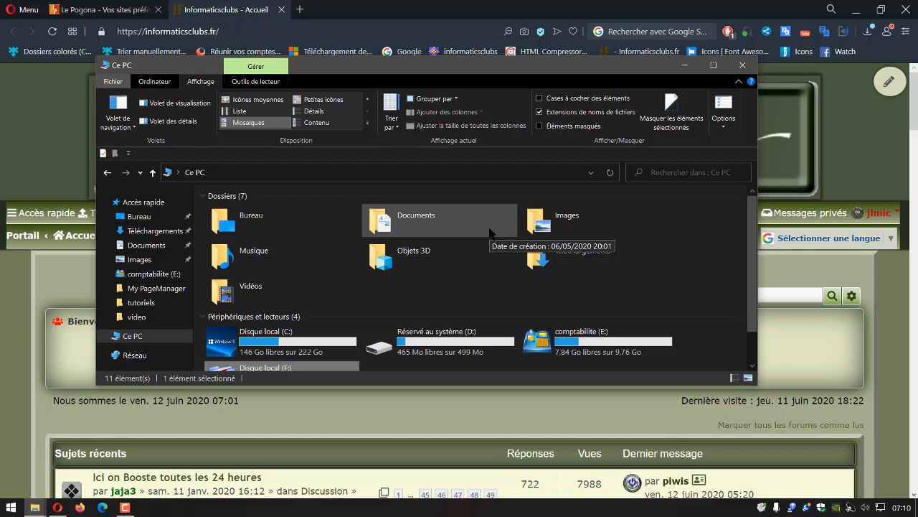
# - Find OneDrive in the Start menu's list of installed apps and launch it
pyautogui.click(80, 264)
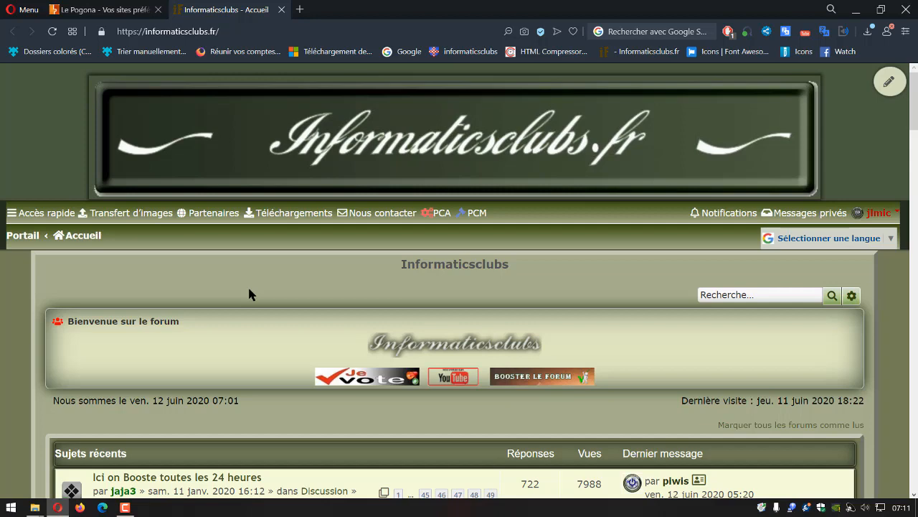
pyautogui.click(10, 507)
pyautogui.scroll(-5, 78, 414)
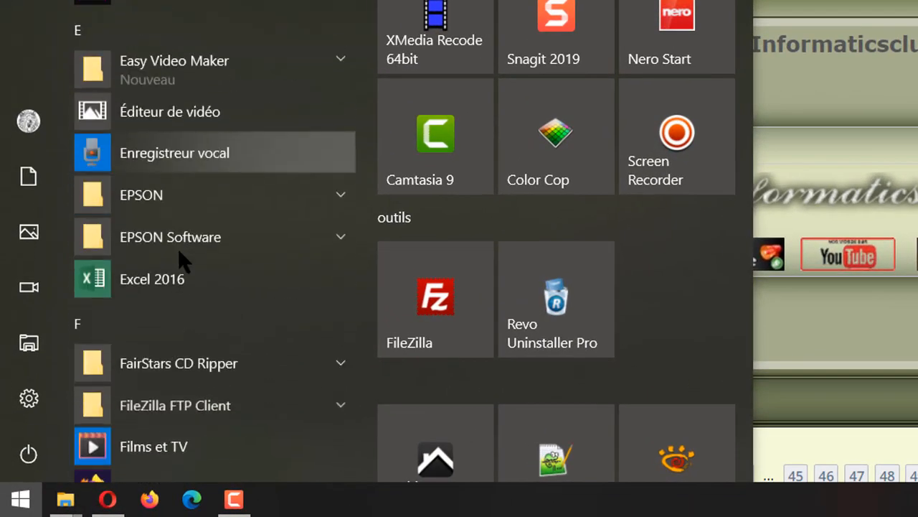
pyautogui.scroll(-15, 179, 252)
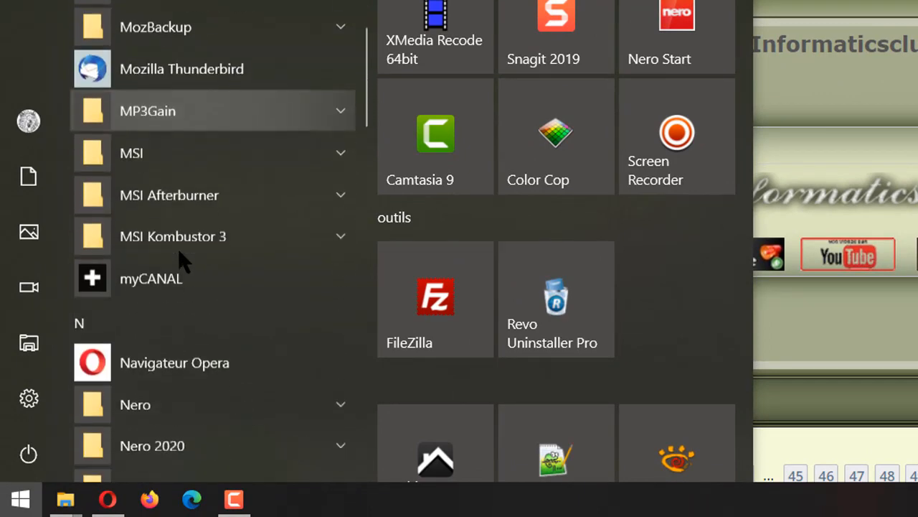
pyautogui.scroll(-7, 179, 257)
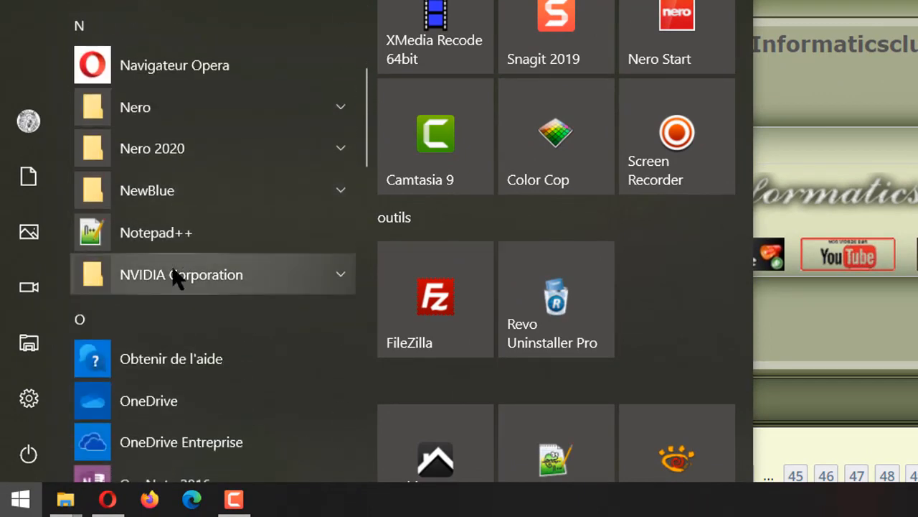
pyautogui.scroll(-6, 178, 276)
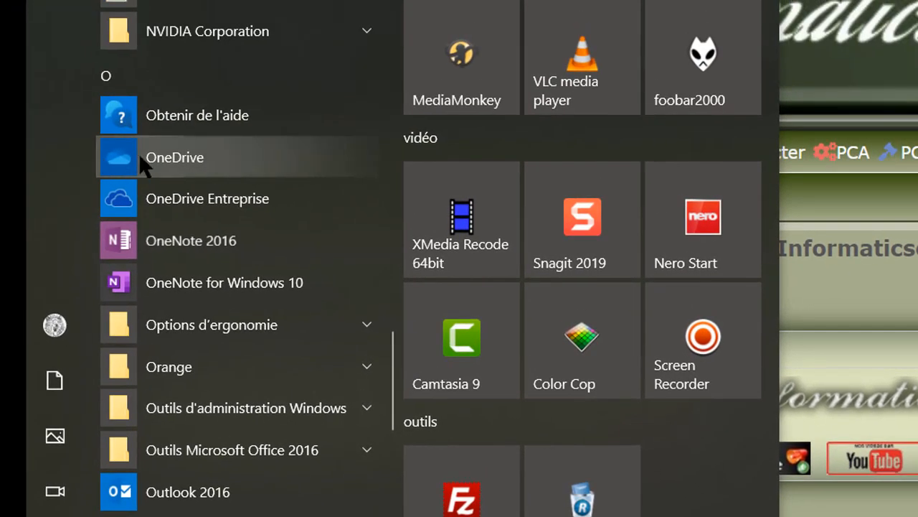
pyautogui.click(142, 158)
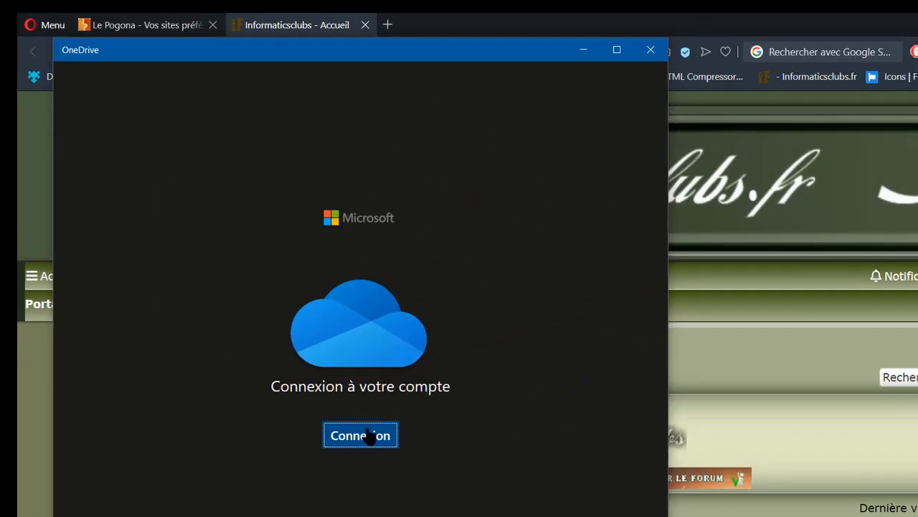
# - Sign in to OneDrive with the preselected account, dismissing the welcome tour, and close the app window
pyautogui.click(366, 435)
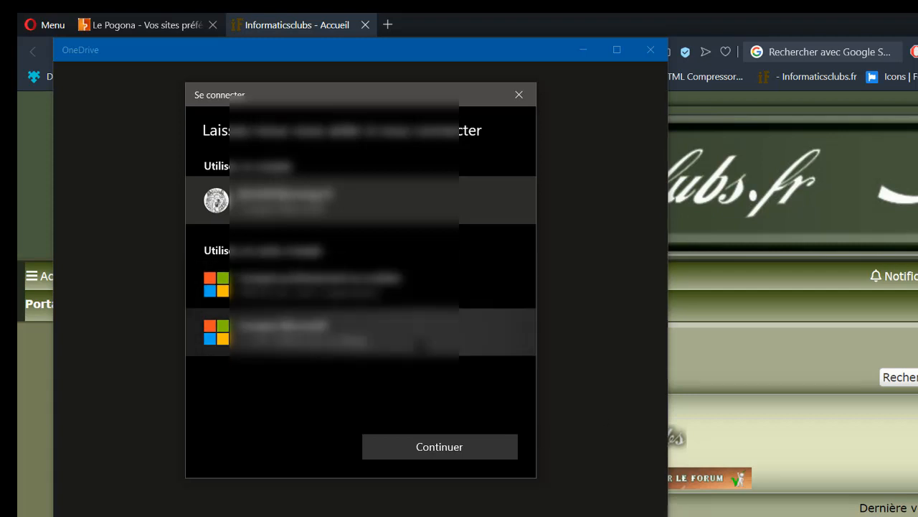
pyautogui.click(420, 447)
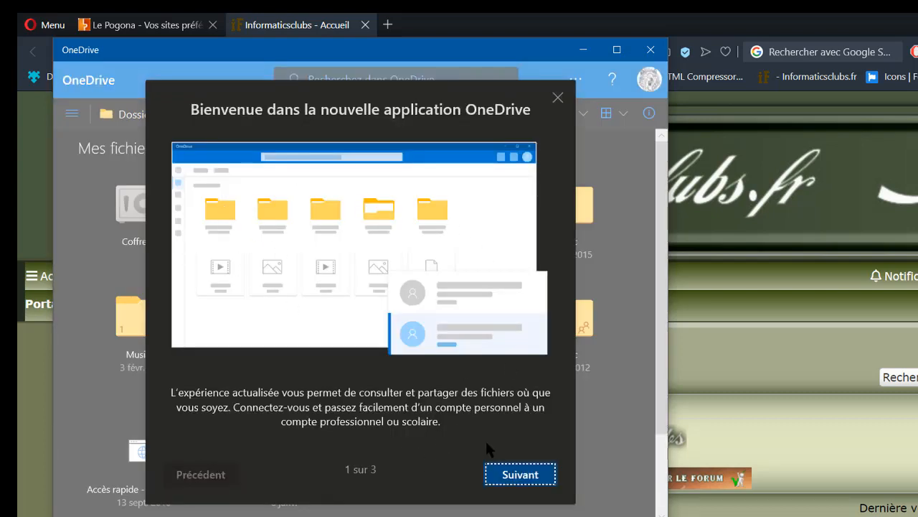
pyautogui.click(557, 98)
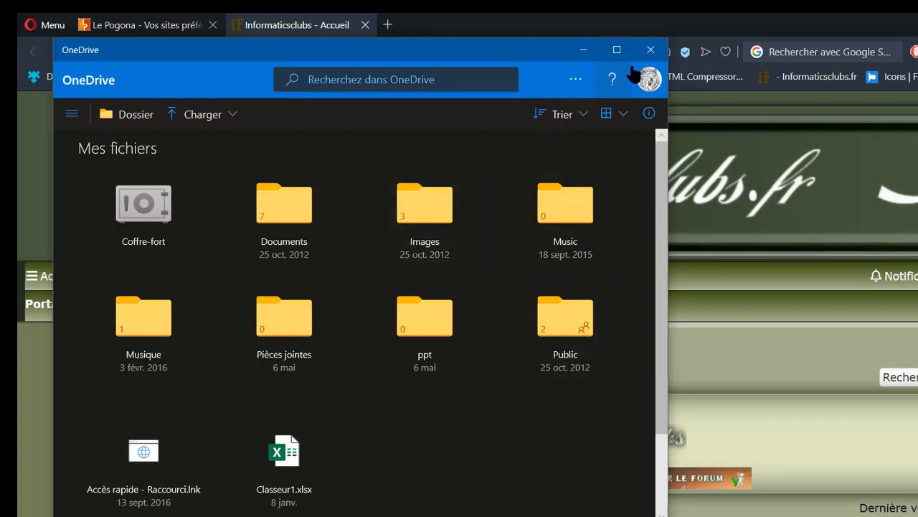
pyautogui.click(651, 49)
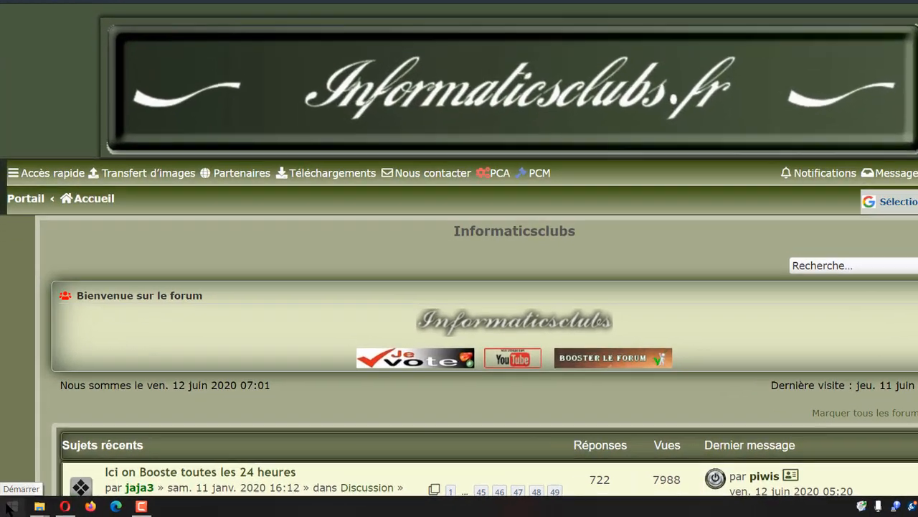
# - Open the app settings page for OneDrive from its entry in the Start menu's app list
pyautogui.click(10, 508)
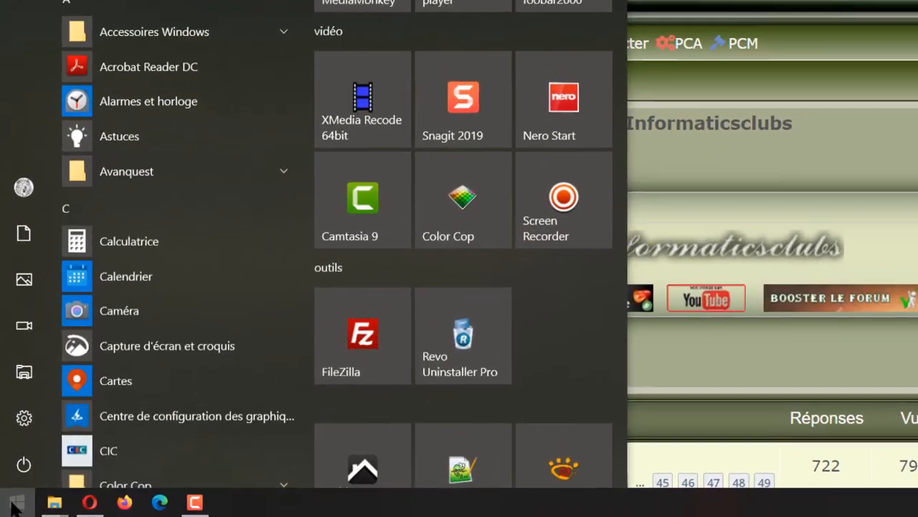
pyautogui.scroll(-15, 248, 147)
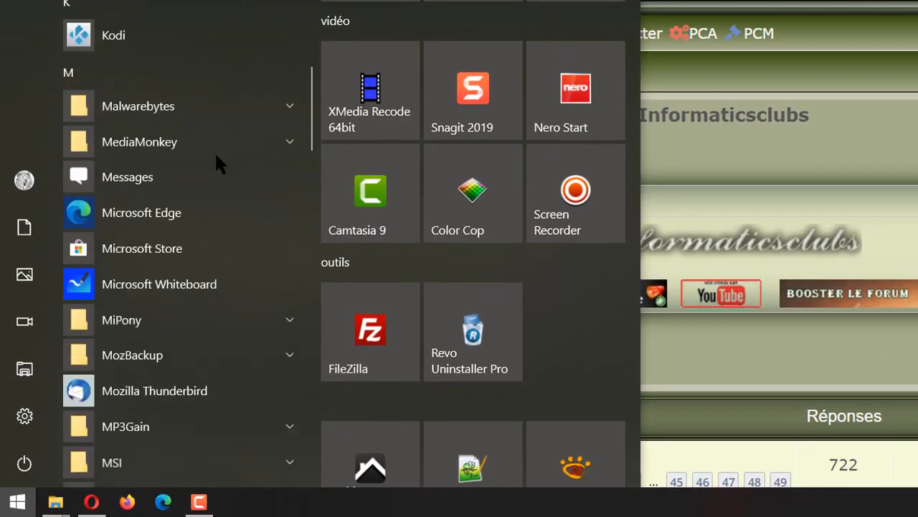
pyautogui.scroll(-5, 219, 164)
pyautogui.scroll(-3, 212, 279)
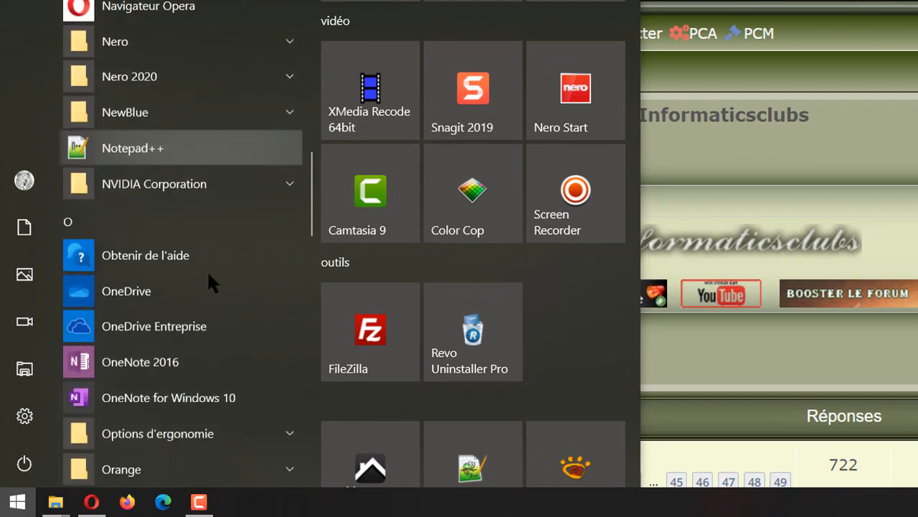
pyautogui.rightClick(119, 296)
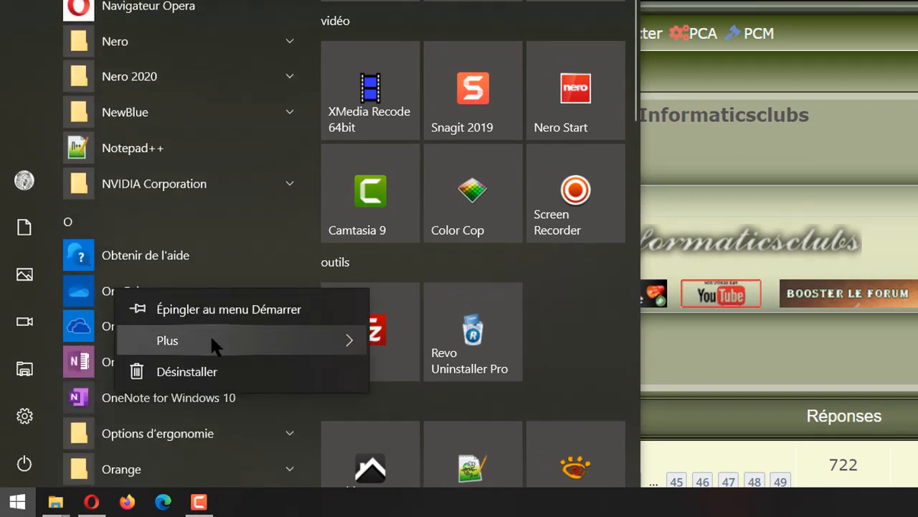
pyautogui.moveTo(209, 334)
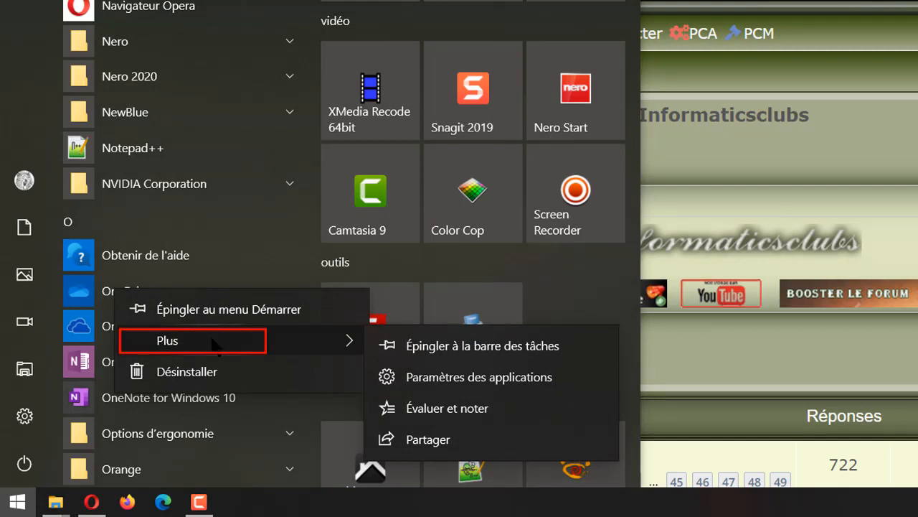
pyautogui.click(463, 378)
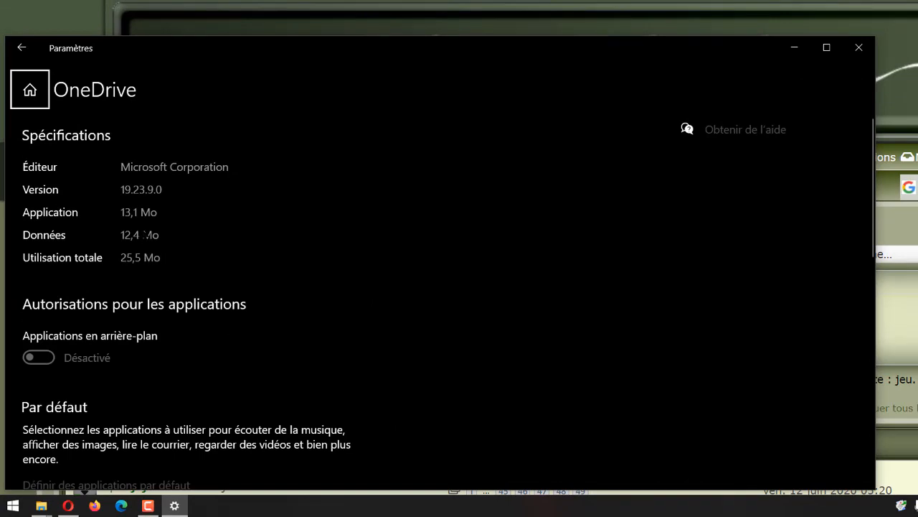
# - Reset the OneDrive app, confirming the deletion of its data, and close the settings window
pyautogui.scroll(-5, 187, 298)
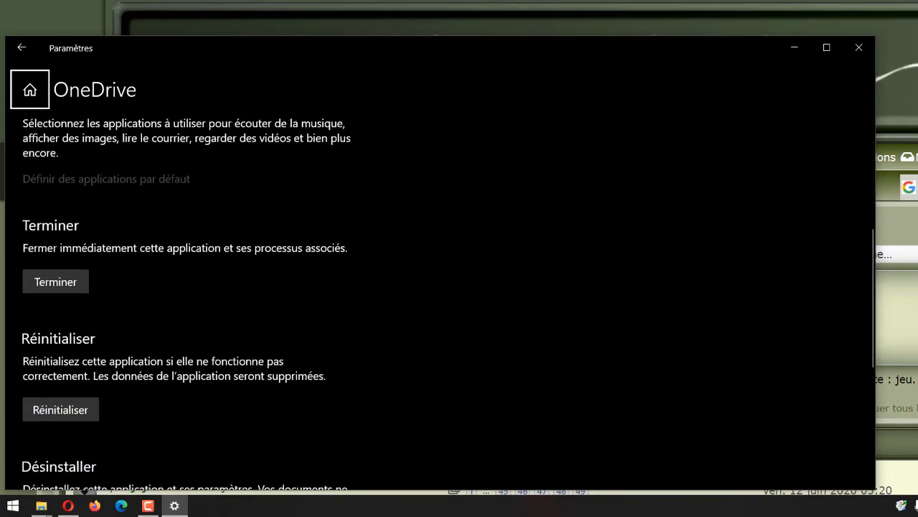
pyautogui.scroll(-2, 62, 208)
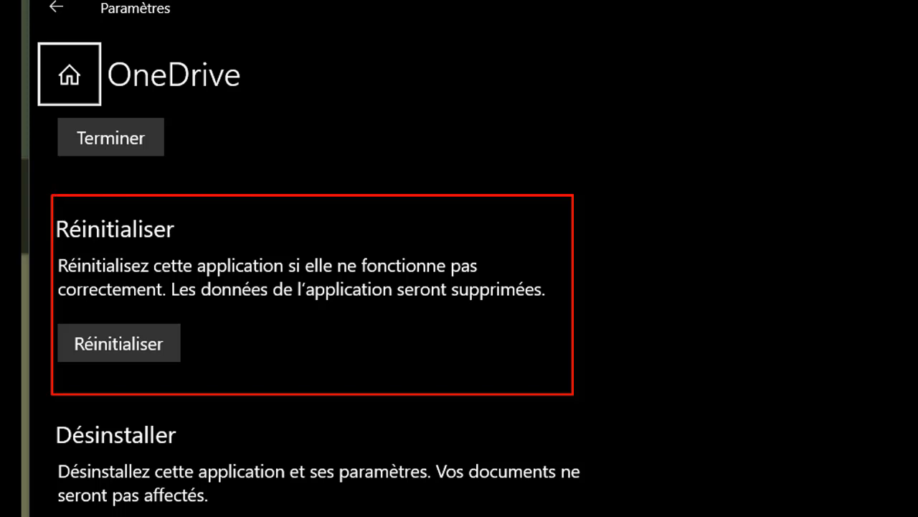
pyautogui.click(127, 350)
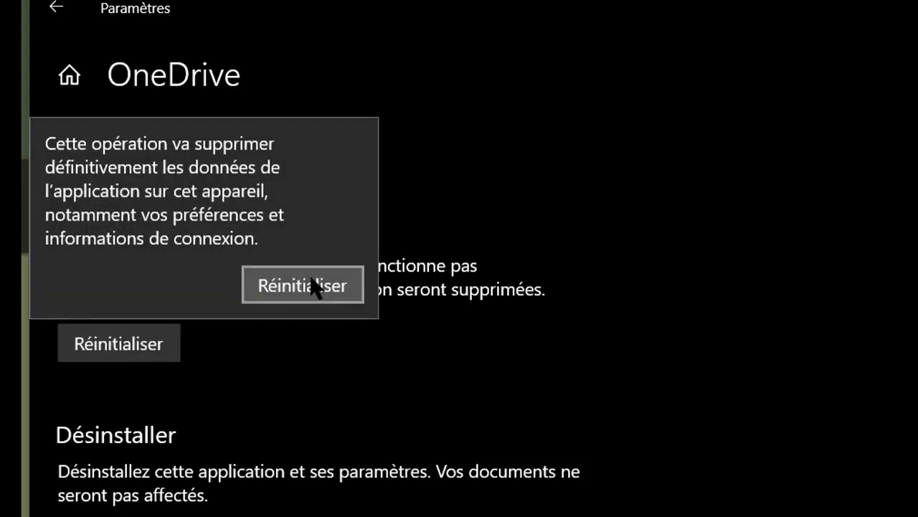
pyautogui.click(279, 291)
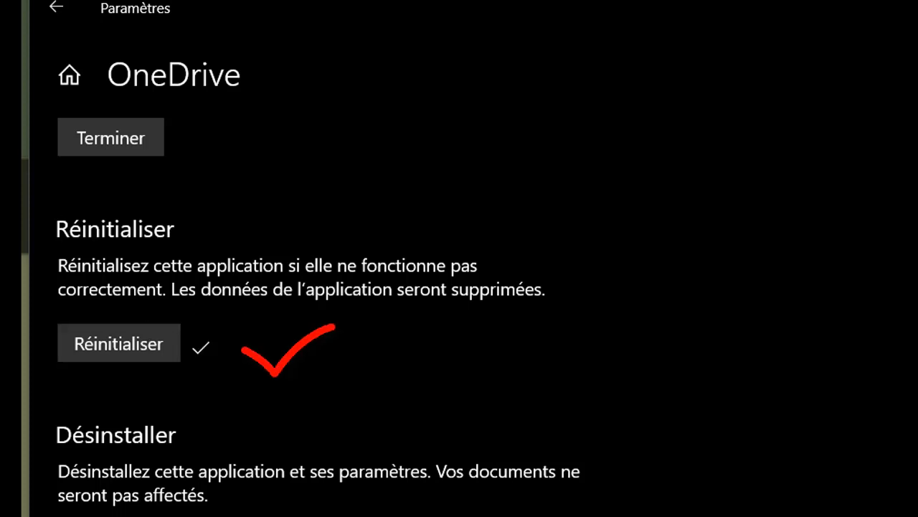
pyautogui.click(722, 125)
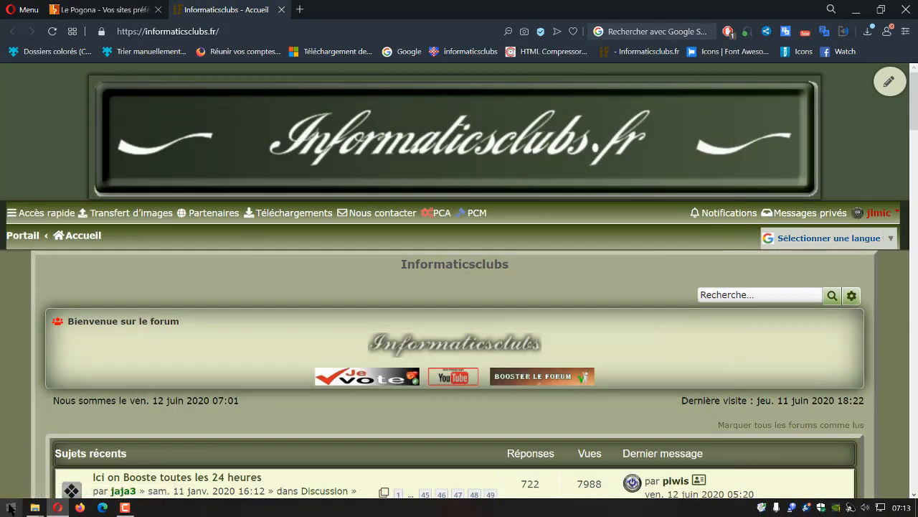
# - Uninstall OneDrive from its entry in the Start menu's app list and close the Start menu
pyautogui.click(10, 507)
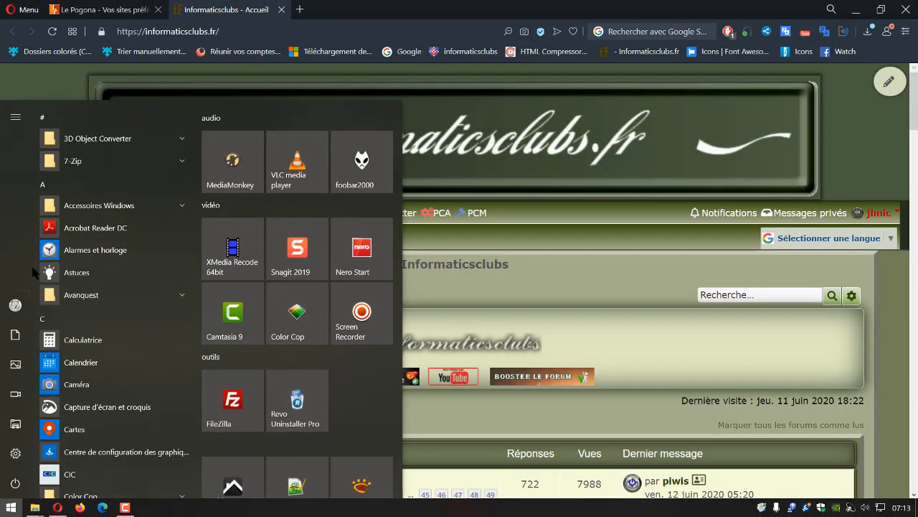
pyautogui.scroll(-10, 69, 307)
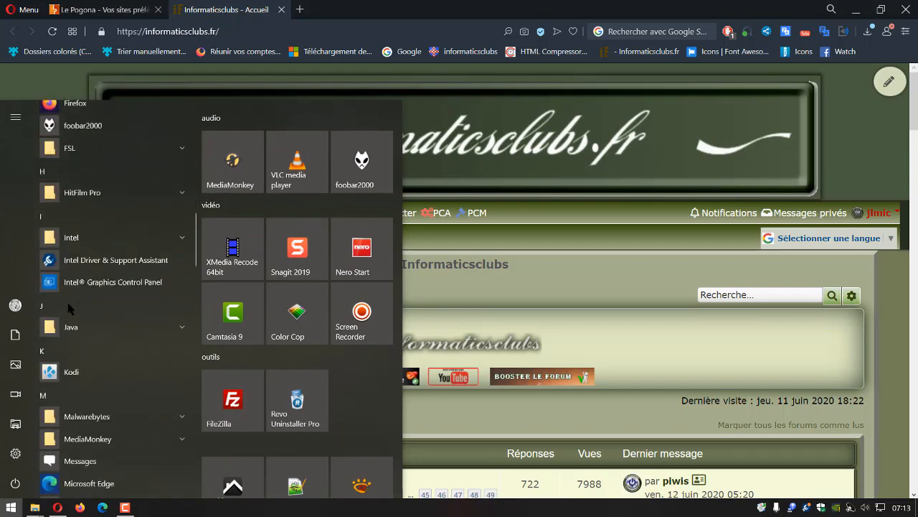
pyautogui.scroll(-5, 66, 299)
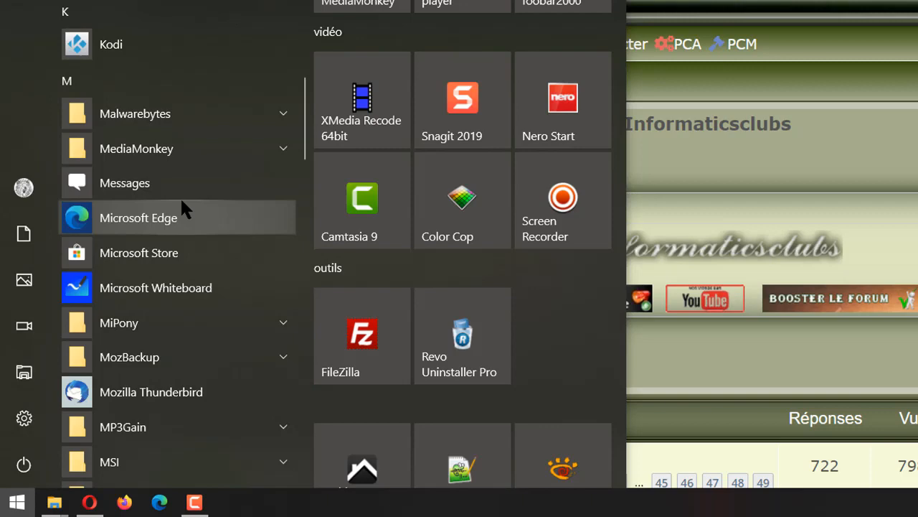
pyautogui.scroll(-5, 180, 196)
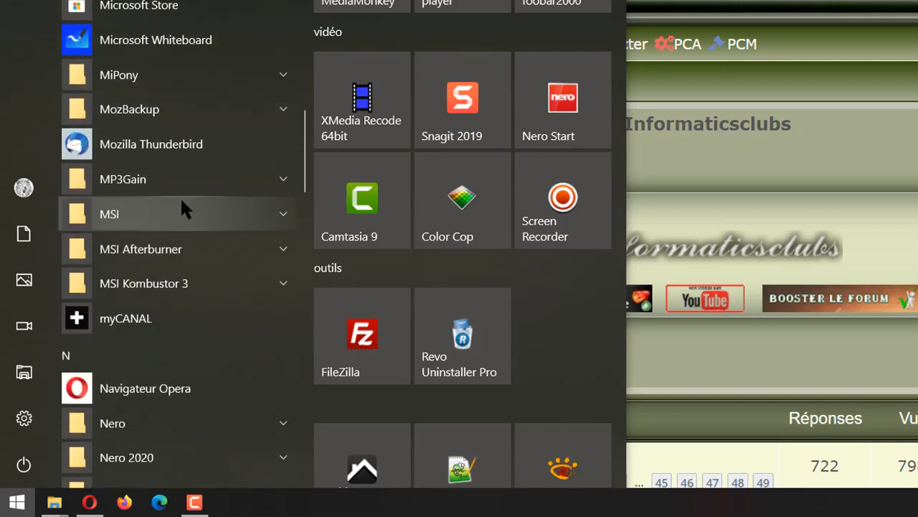
pyautogui.scroll(-7, 180, 197)
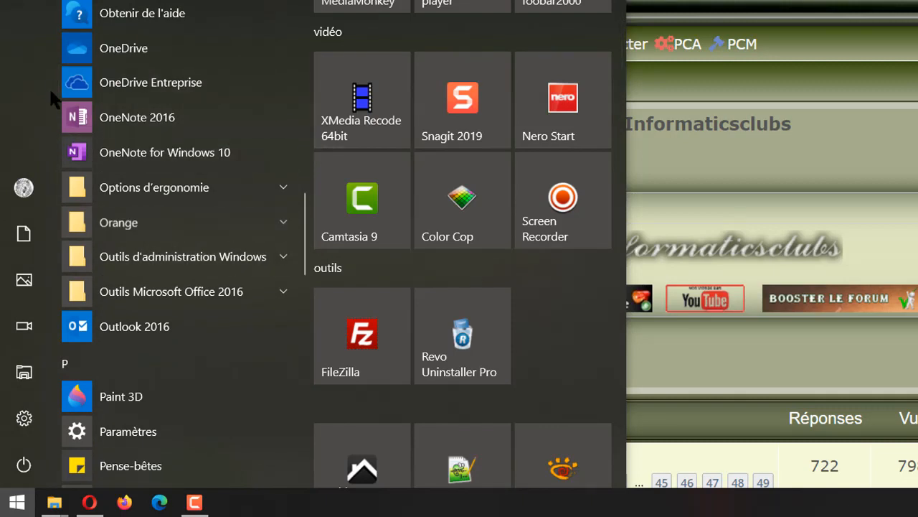
pyautogui.rightClick(130, 54)
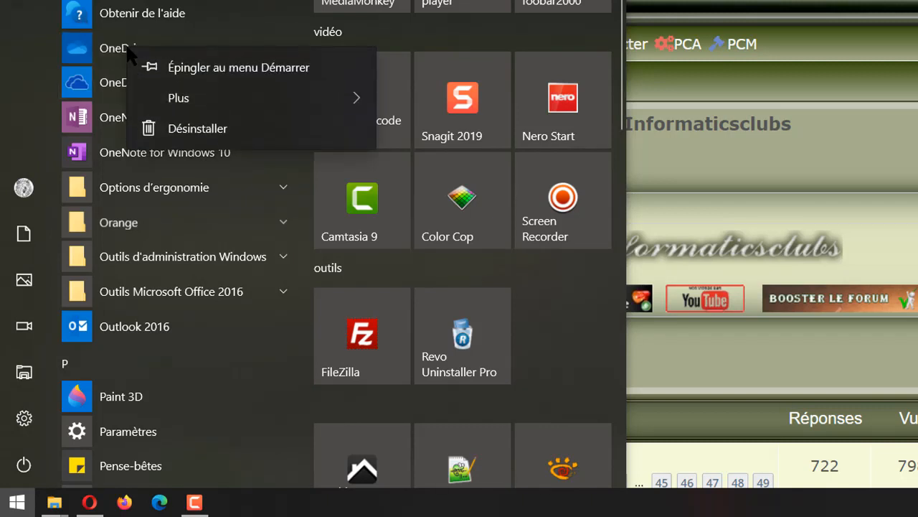
pyautogui.click(181, 130)
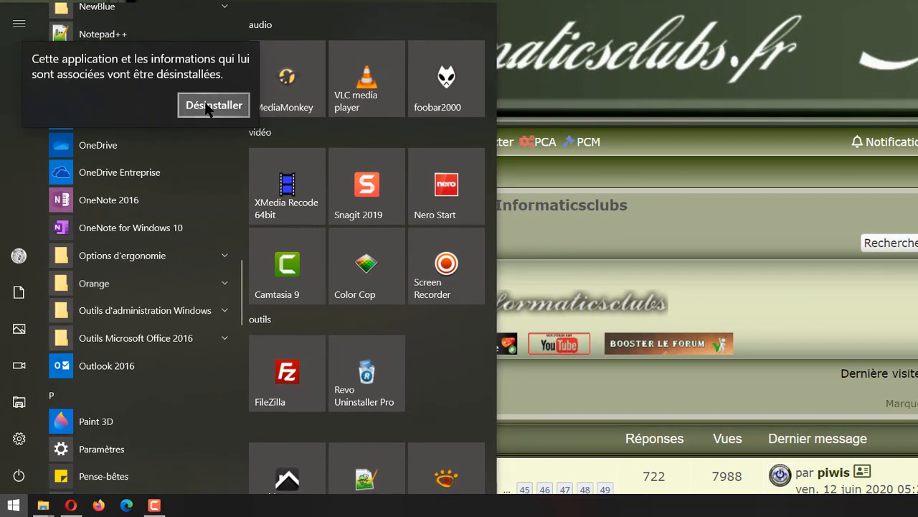
pyautogui.click(205, 104)
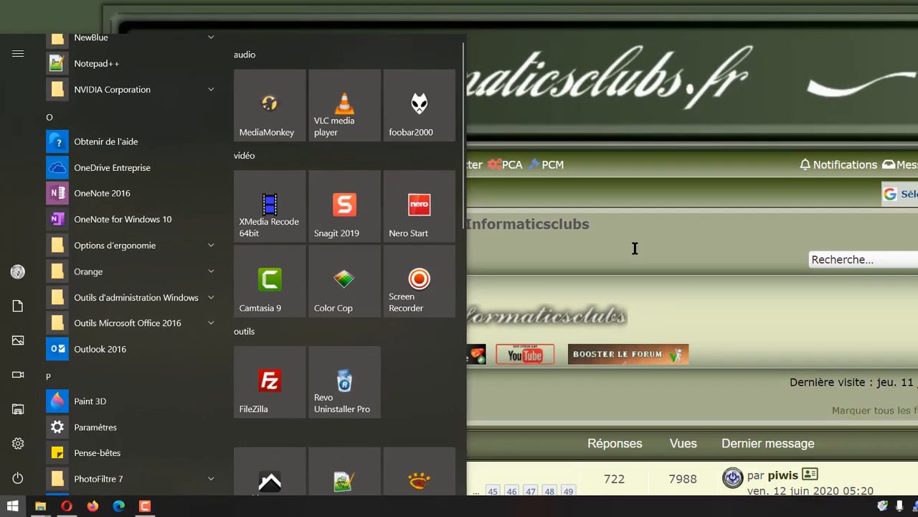
pyautogui.click(635, 248)
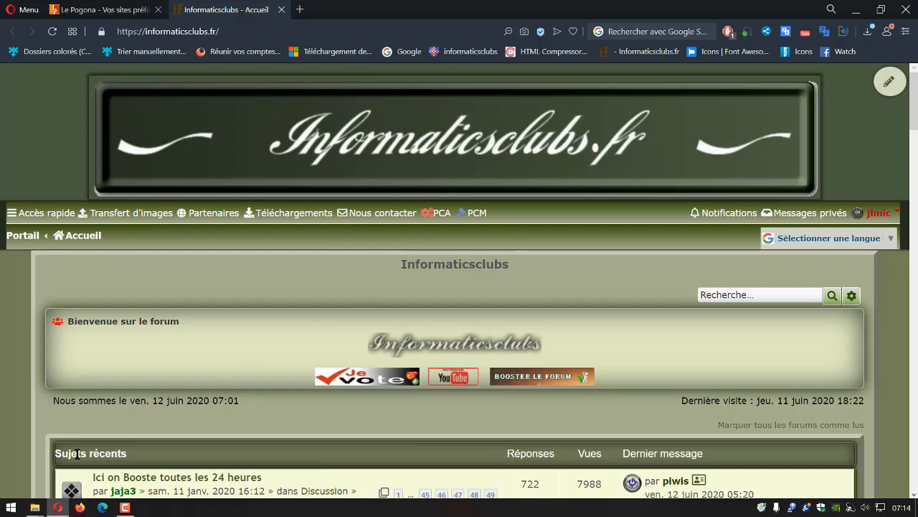
# - Open the Téléchargements folder in File Explorer and run OneDriveSetup.exe to reinstall OneDrive
pyautogui.moveTo(39, 510)
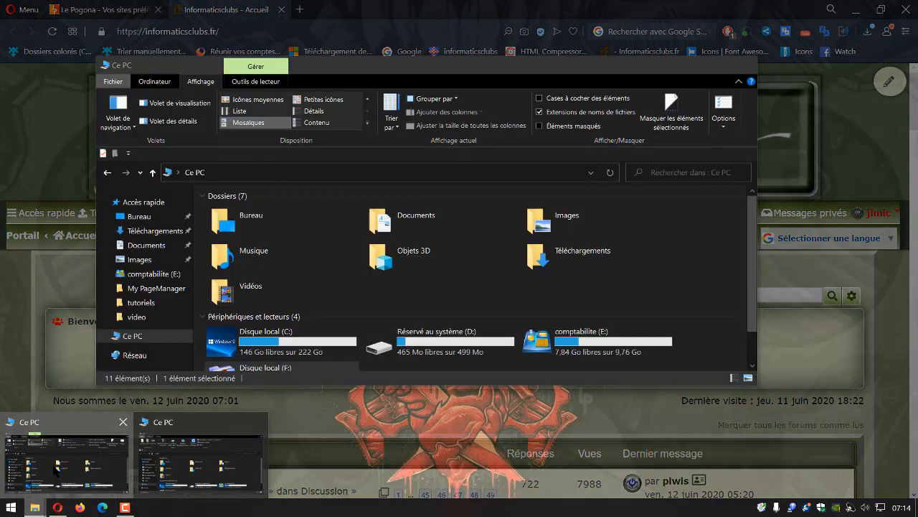
pyautogui.click(67, 460)
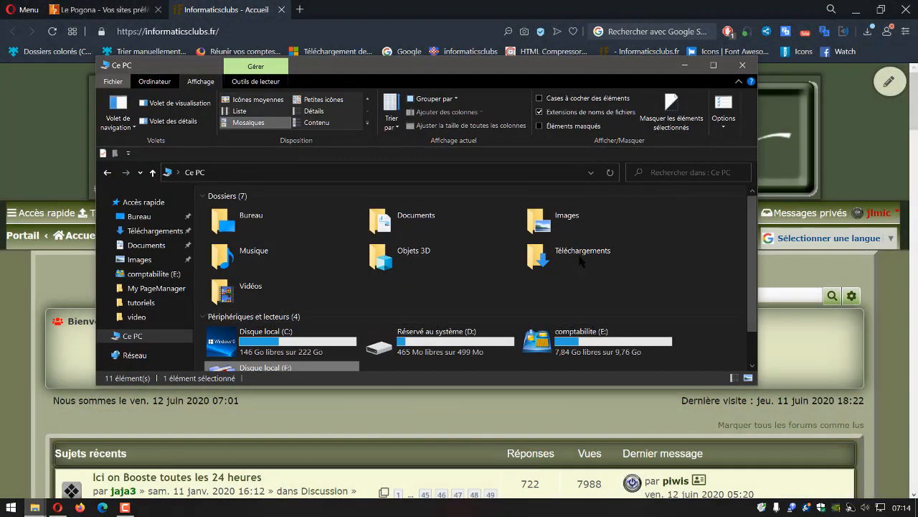
pyautogui.doubleClick(542, 250)
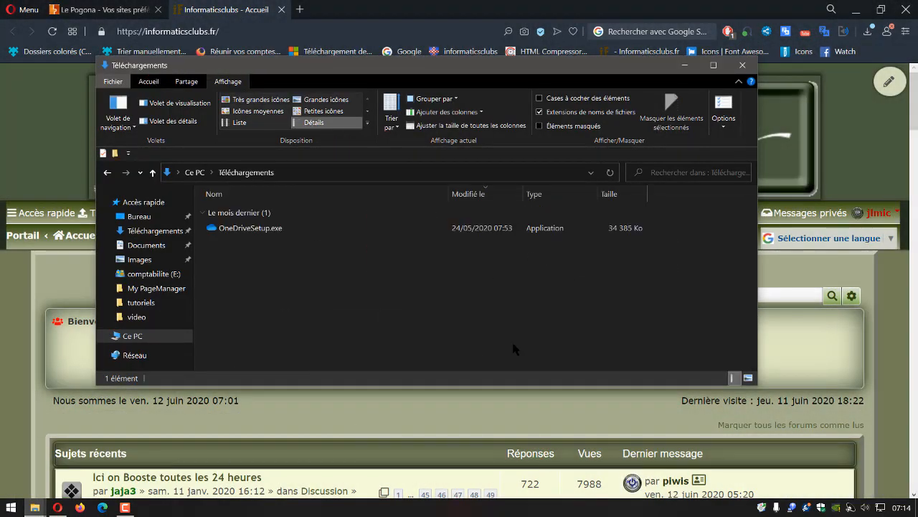
pyautogui.click(253, 228)
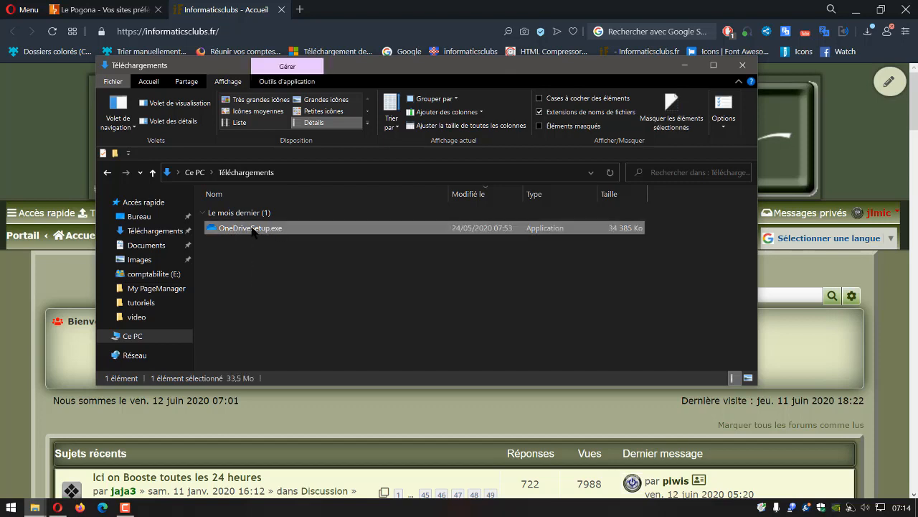
pyautogui.doubleClick(252, 229)
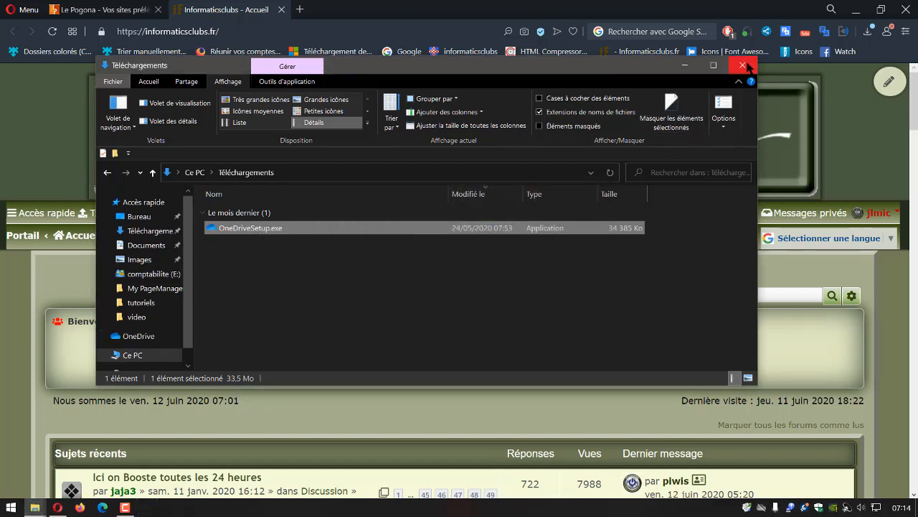
# - Close the Téléchargements window and launch OneDrive from its entry in the Start menu's app list
pyautogui.click(743, 65)
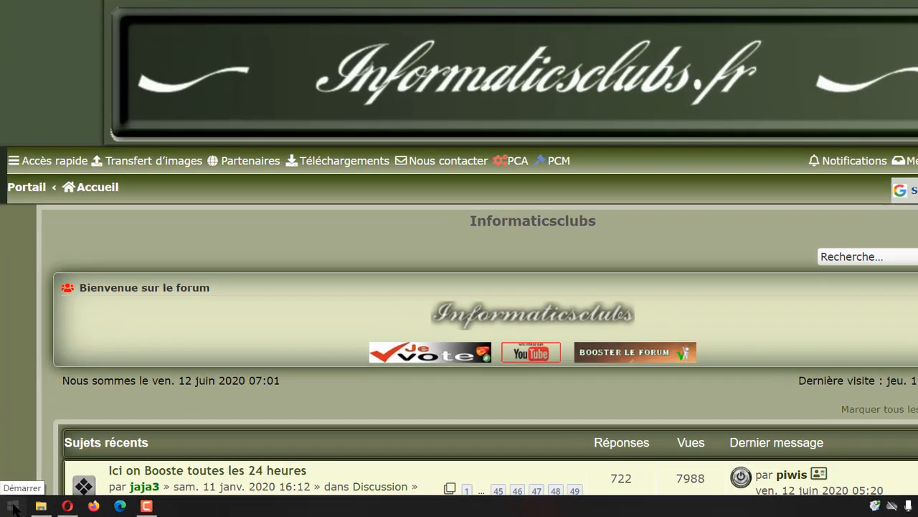
pyautogui.click(11, 508)
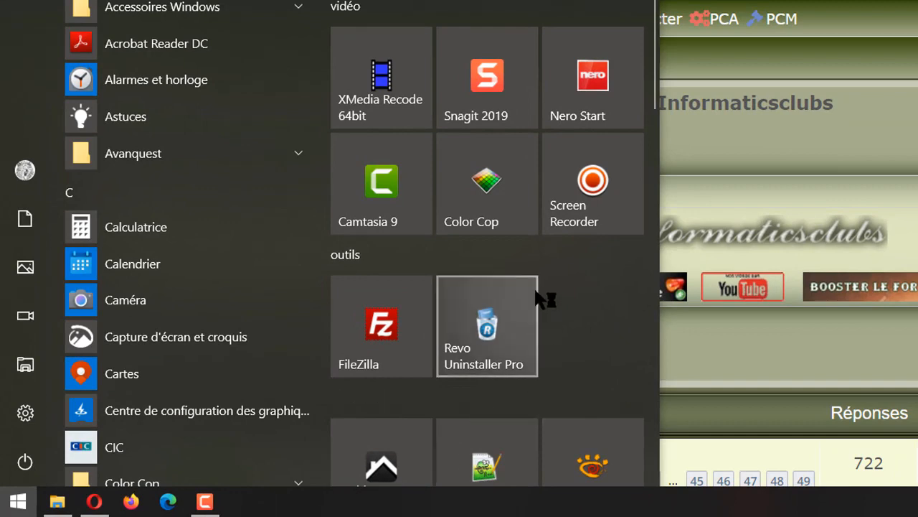
pyautogui.scroll(-9, 153, 161)
pyautogui.scroll(-10, 154, 161)
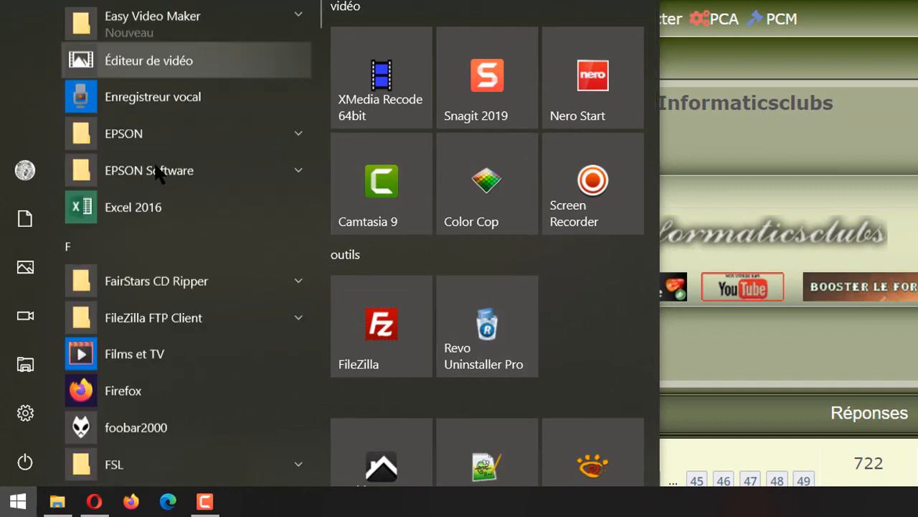
pyautogui.scroll(-12, 154, 161)
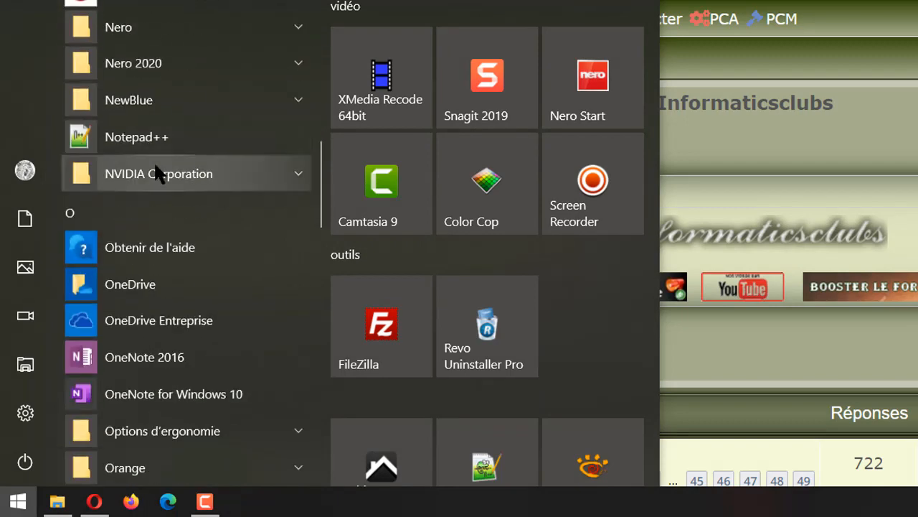
pyautogui.scroll(-3, 153, 161)
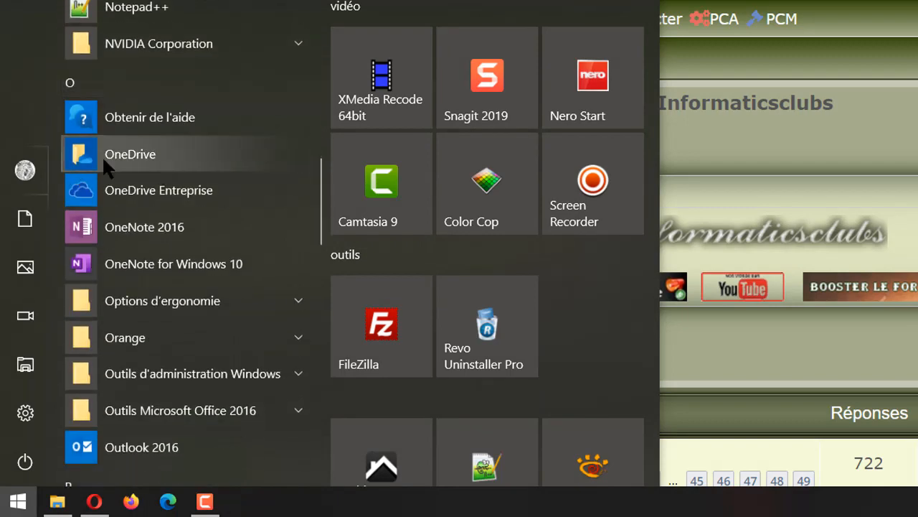
pyautogui.click(142, 150)
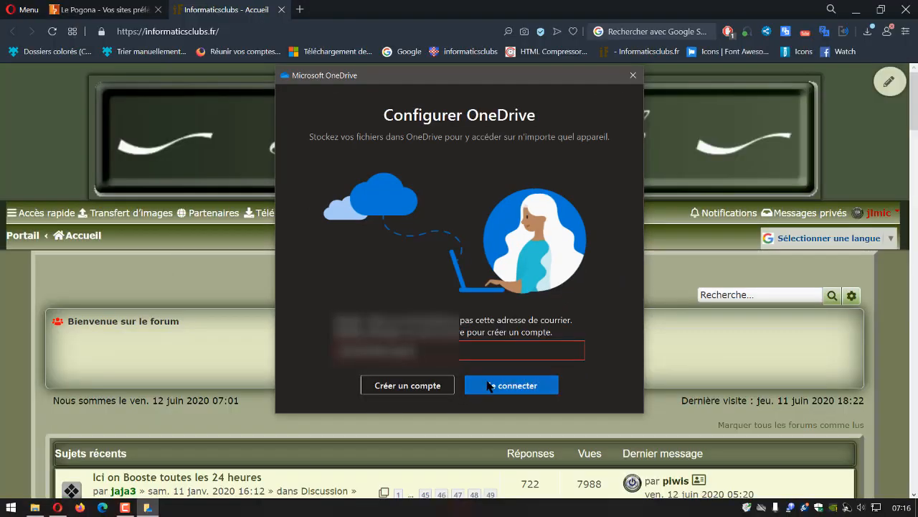
# - Sign in to OneDrive with the e-mail address, choosing the Personnel account and entering the account password
pyautogui.click(502, 444)
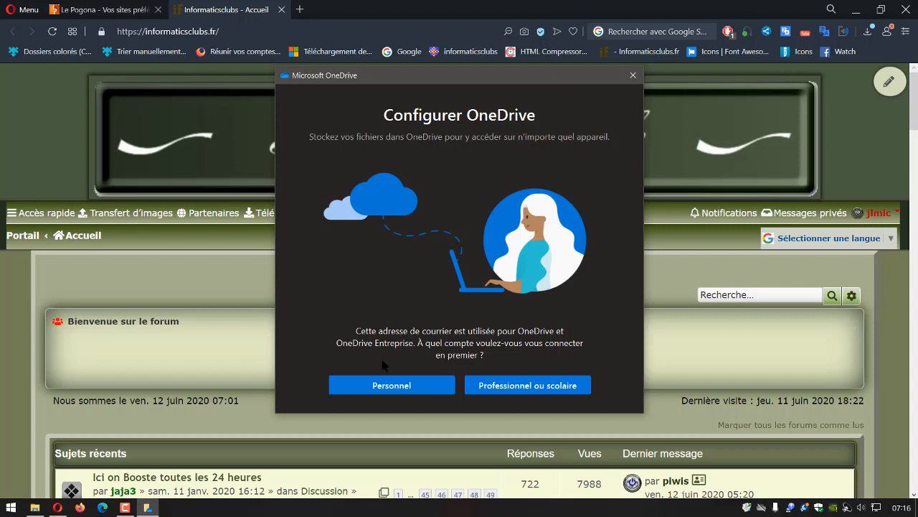
pyautogui.click(391, 388)
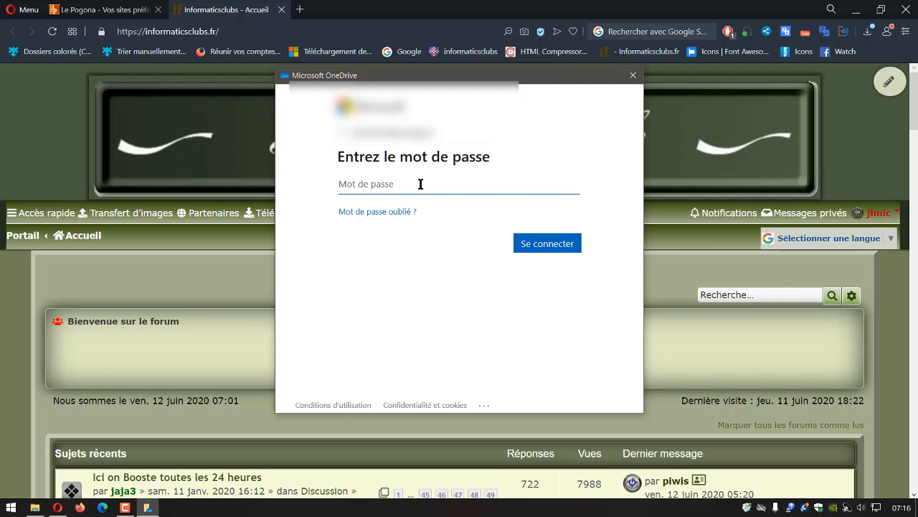
pyautogui.write('*************')
pyautogui.click(540, 248)
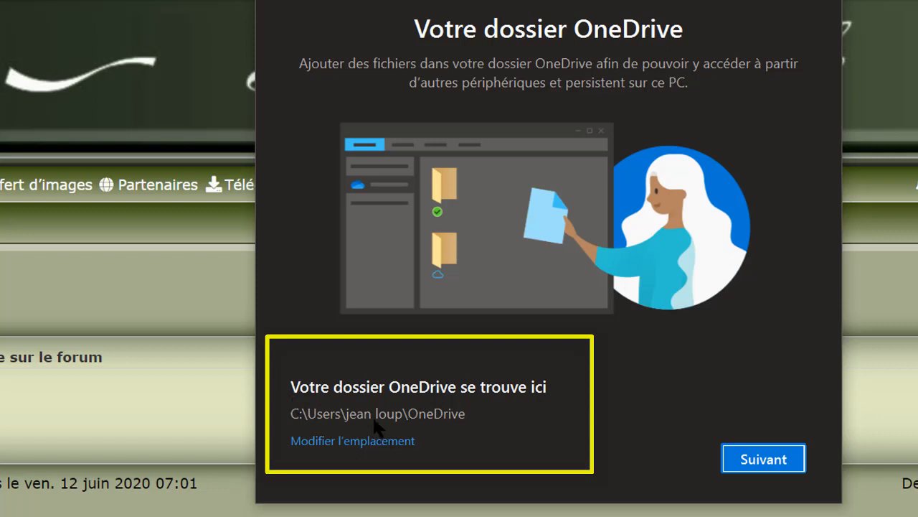
# - Start changing the OneDrive folder location and browse to Disque local (F:) under Ce PC
pyautogui.click(336, 442)
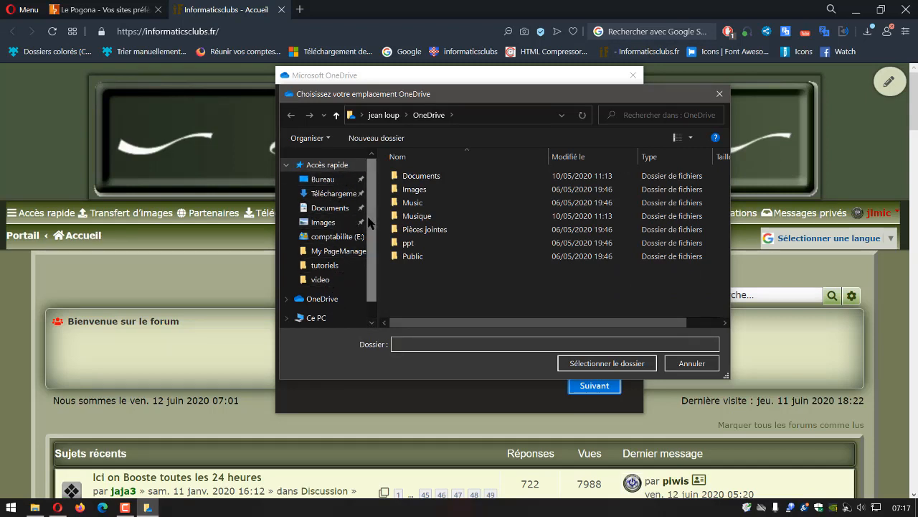
pyautogui.moveTo(369, 219); pyautogui.dragTo(369, 243)
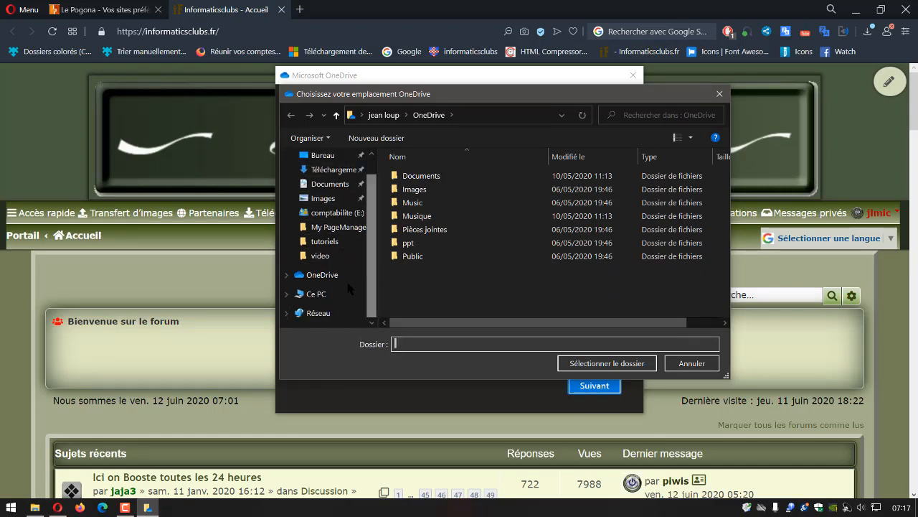
pyautogui.click(287, 294)
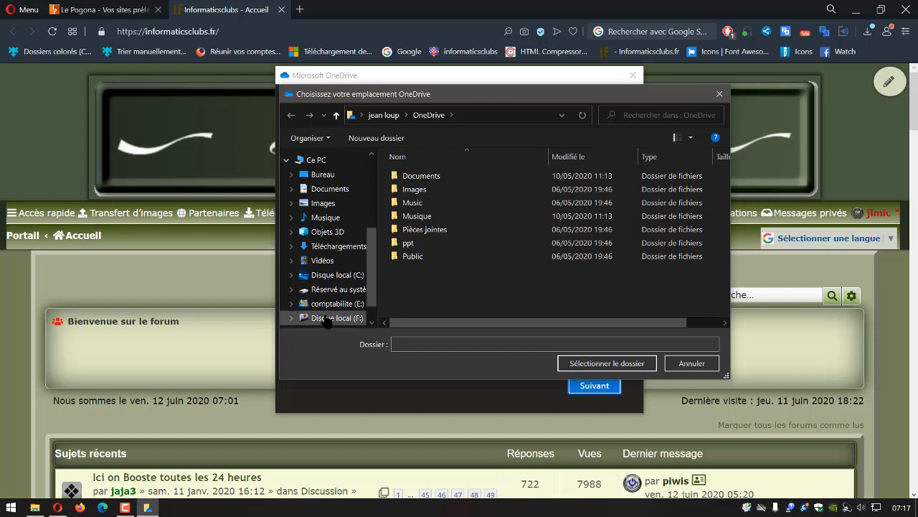
pyautogui.click(325, 319)
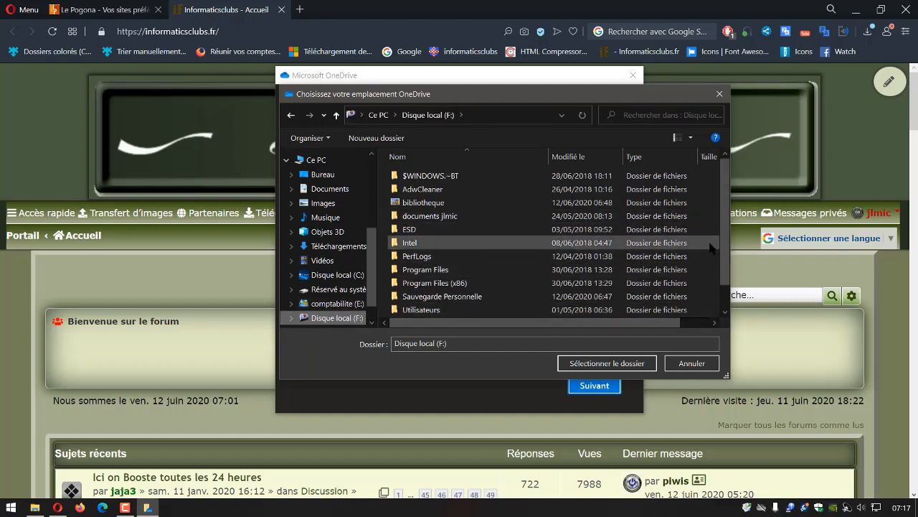
# - Create a new folder named "a supprimer" on Disque local (F:)
pyautogui.rightClick(708, 280)
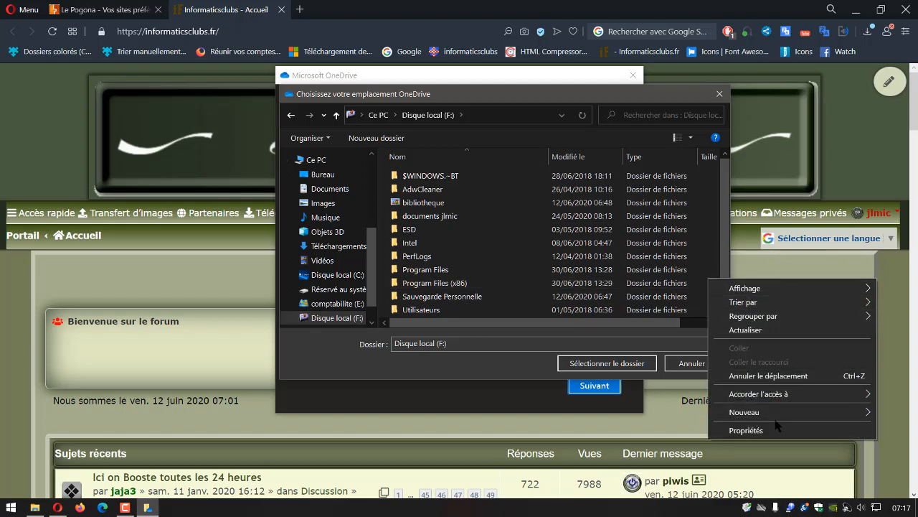
pyautogui.moveTo(767, 413)
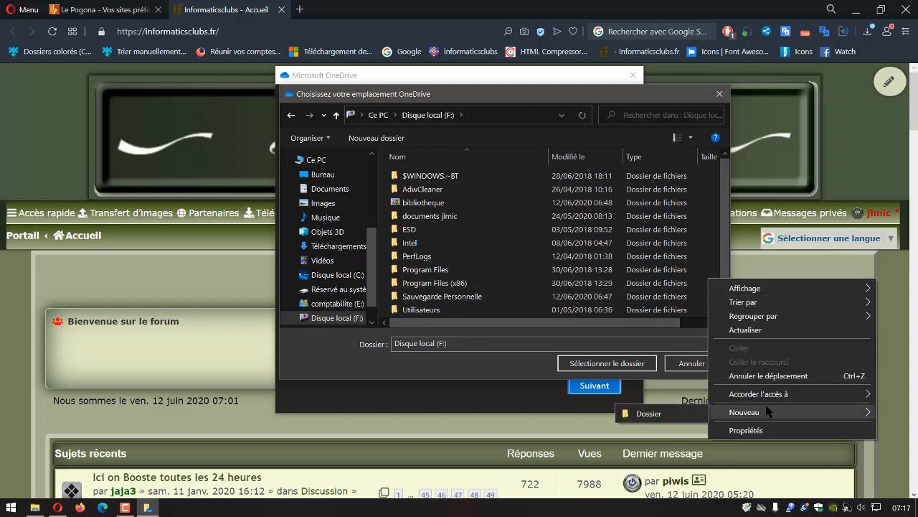
pyautogui.click(646, 415)
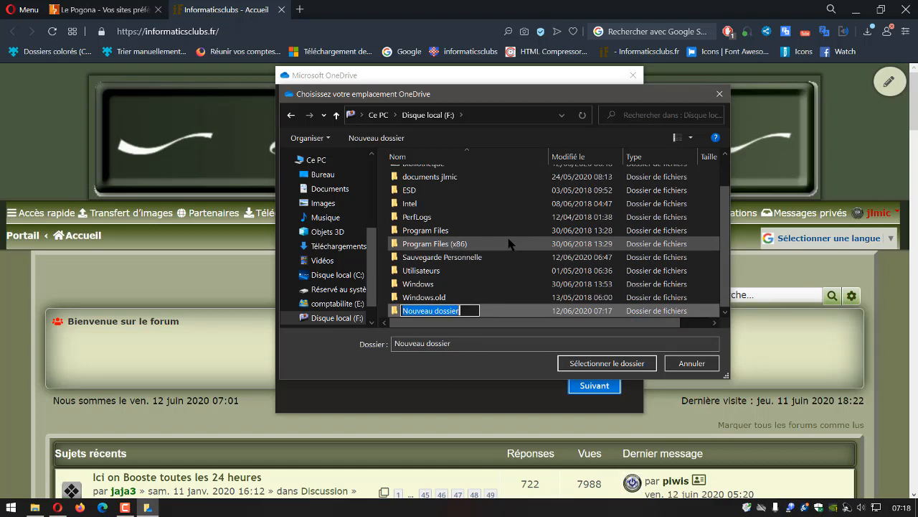
pyautogui.write('a s')
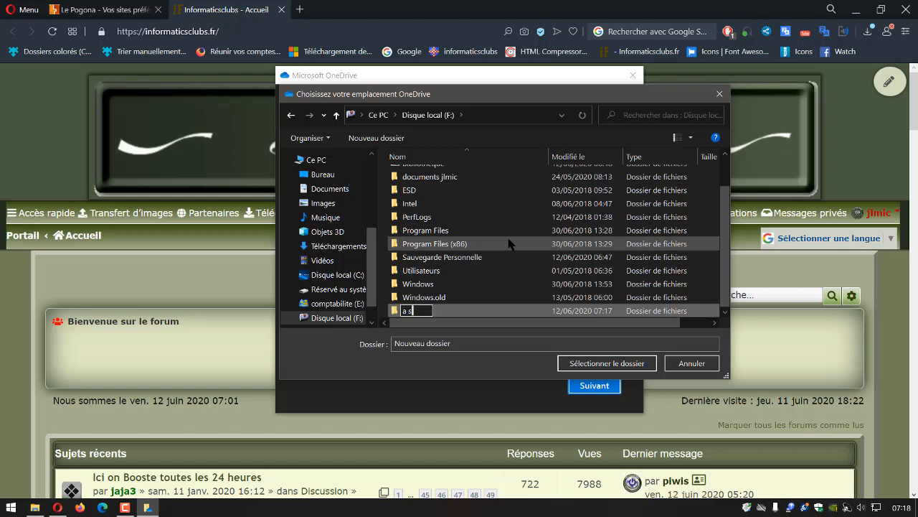
pyautogui.write('upprimer')
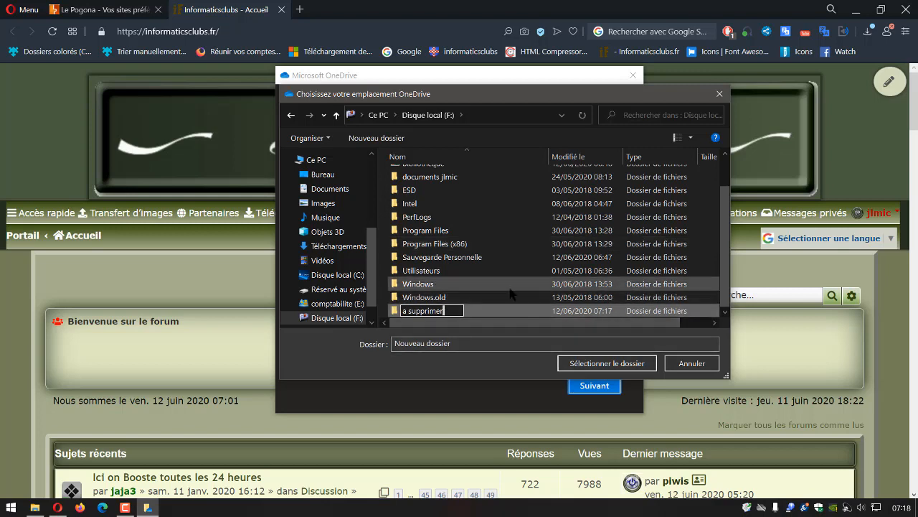
pyautogui.press('Return')
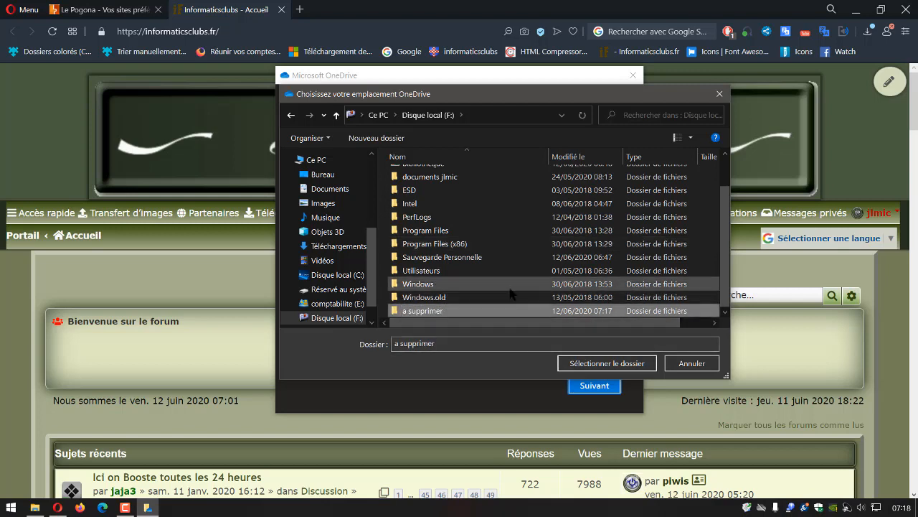
# - Set the "a supprimer" folder as the OneDrive location and continue the setup
pyautogui.click(421, 314)
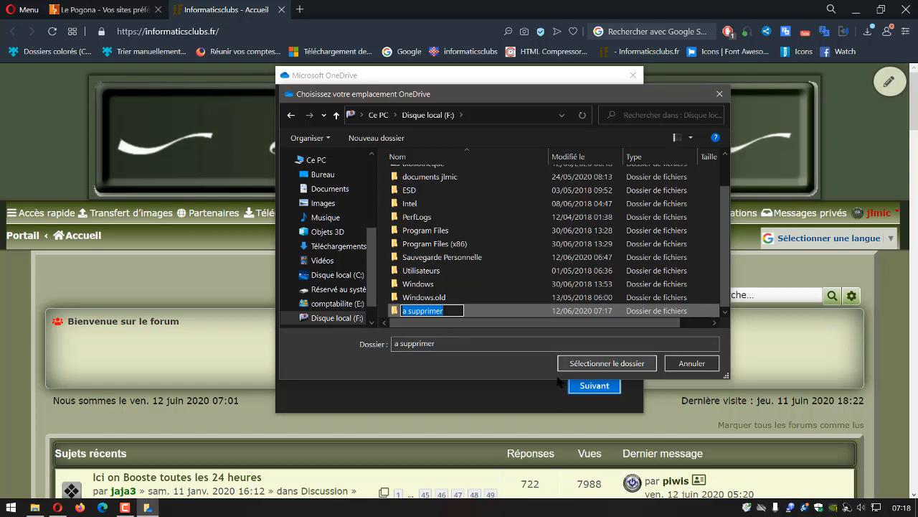
pyautogui.press('Return')
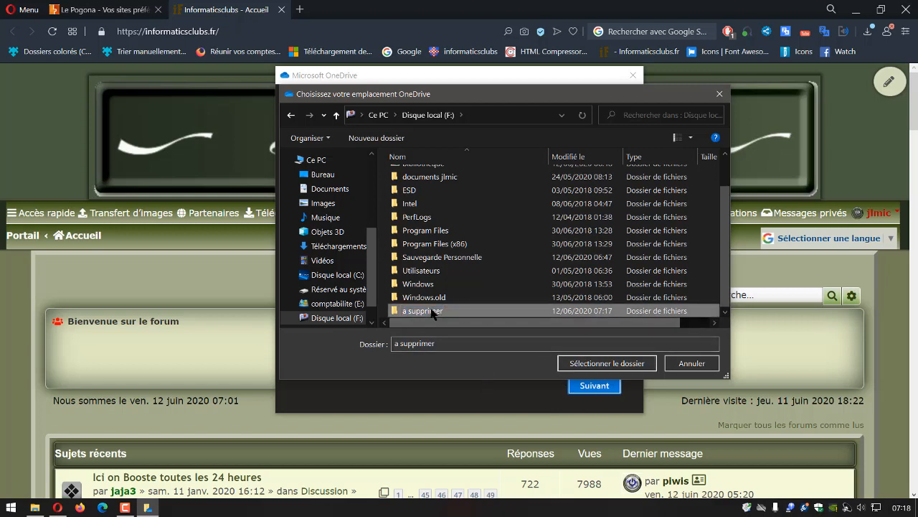
pyautogui.click(596, 364)
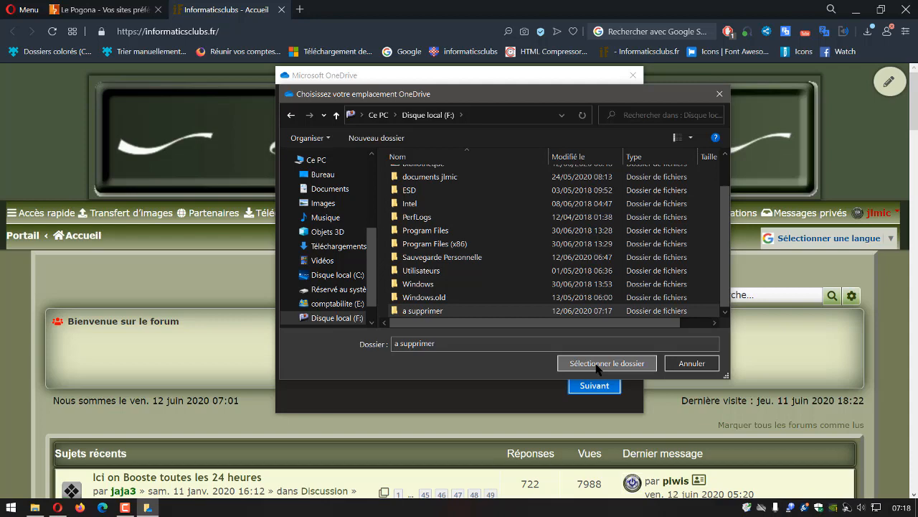
pyautogui.click(597, 363)
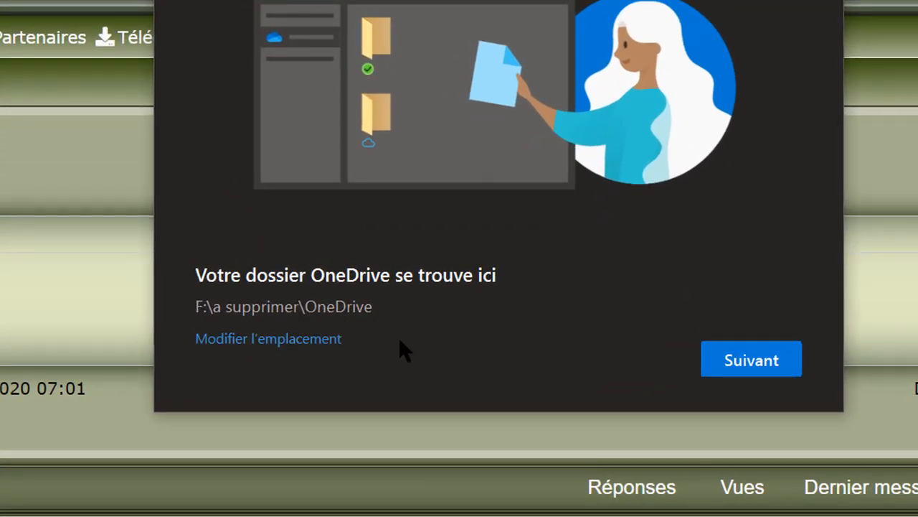
pyautogui.click(757, 363)
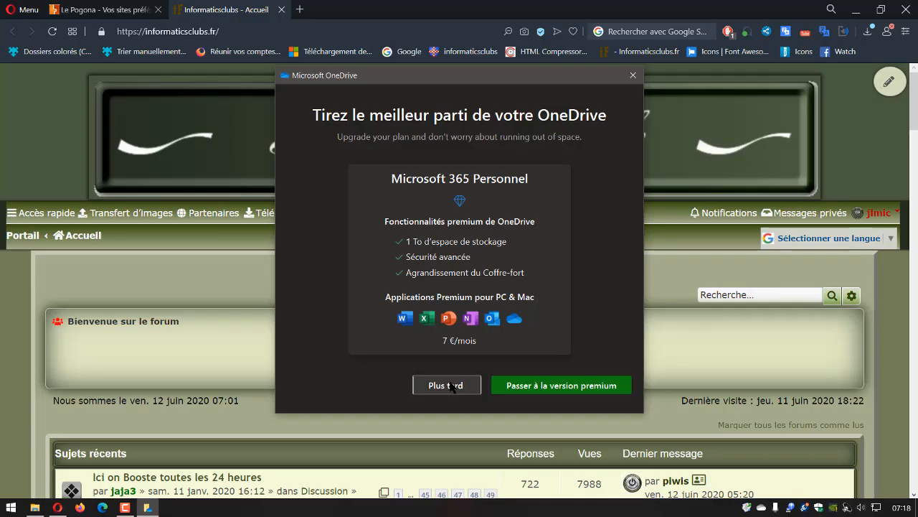
# - Complete the OneDrive setup pages, postponing the premium upgrade and the mobile app download, and close the setup window
pyautogui.click(448, 383)
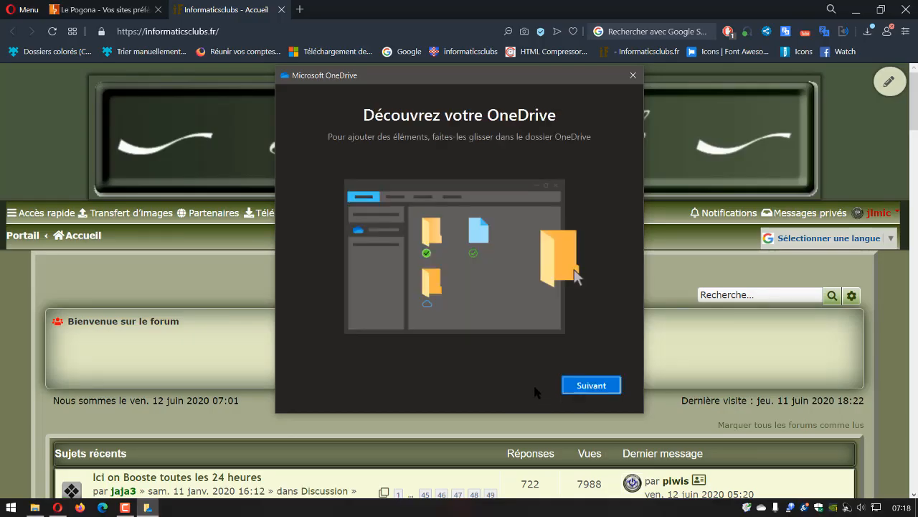
pyautogui.click(600, 387)
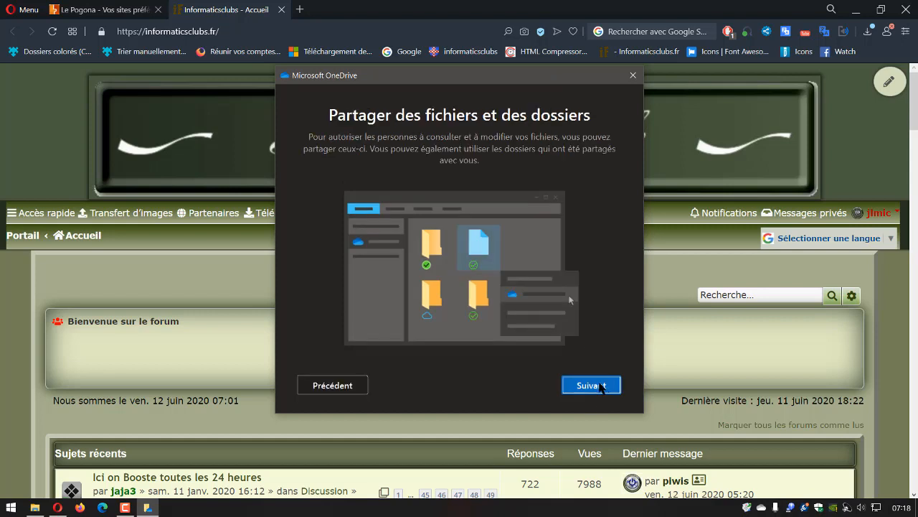
pyautogui.click(599, 388)
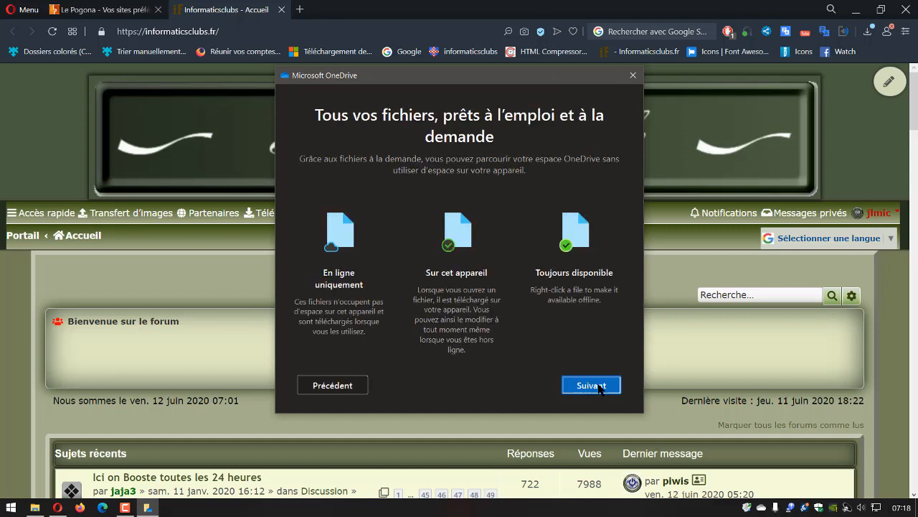
pyautogui.click(600, 387)
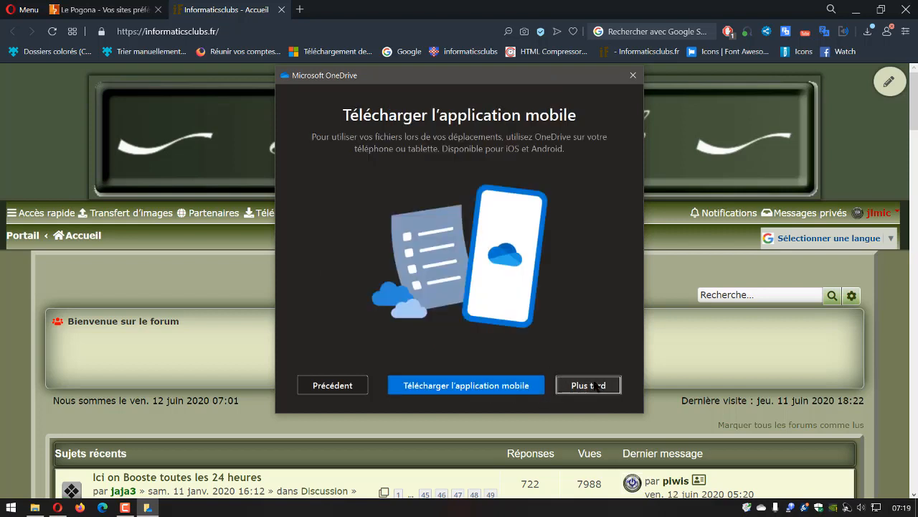
pyautogui.click(587, 385)
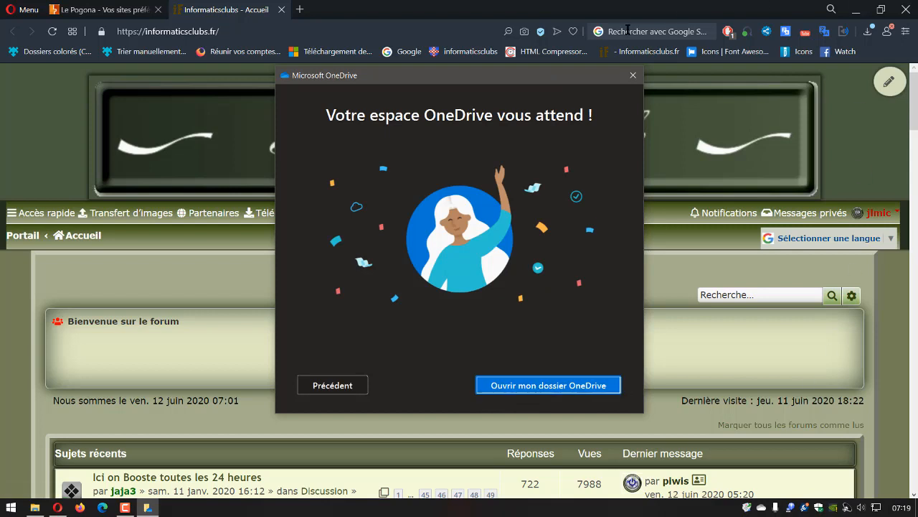
pyautogui.click(635, 75)
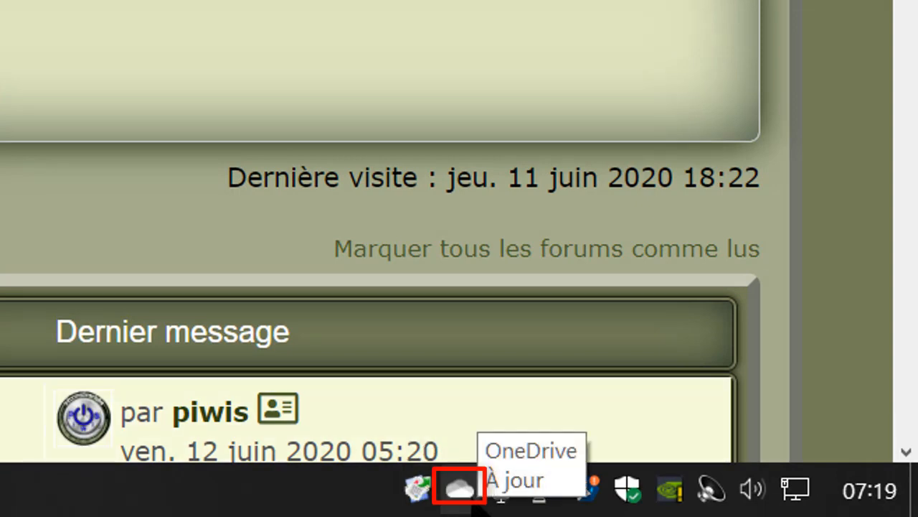
# - Remove the account's link to this PC in the OneDrive settings and confirm the unlinking
pyautogui.click(468, 494)
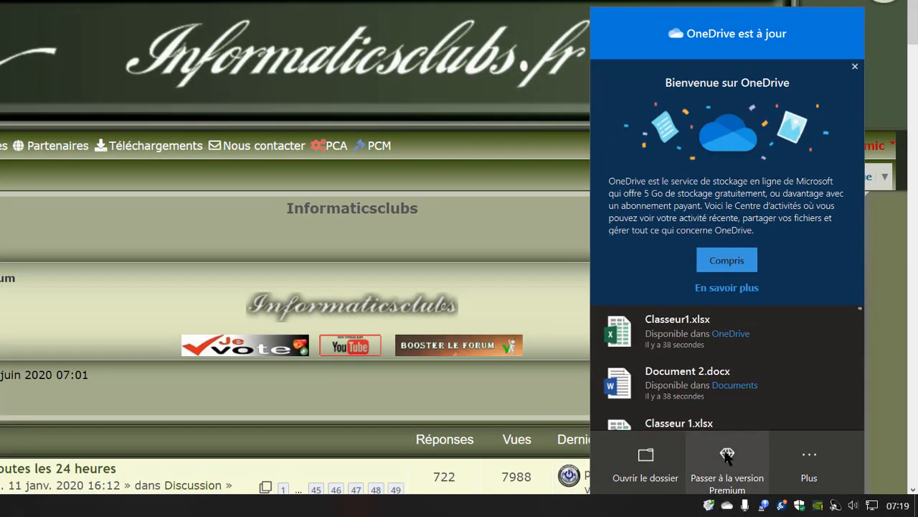
pyautogui.click(810, 454)
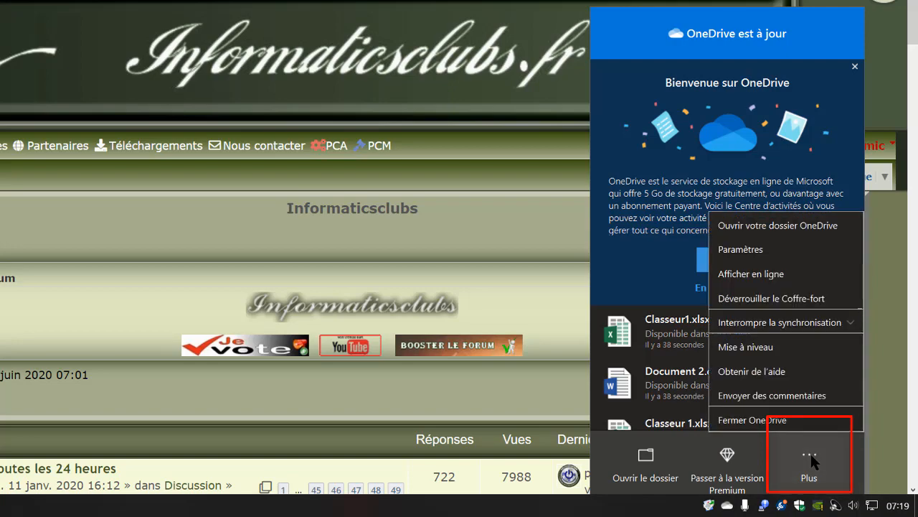
pyautogui.click(754, 250)
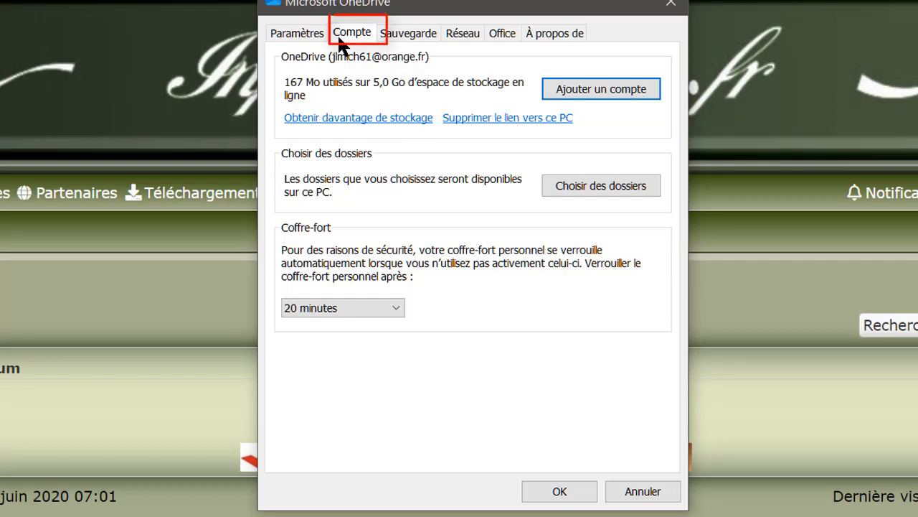
pyautogui.click(495, 119)
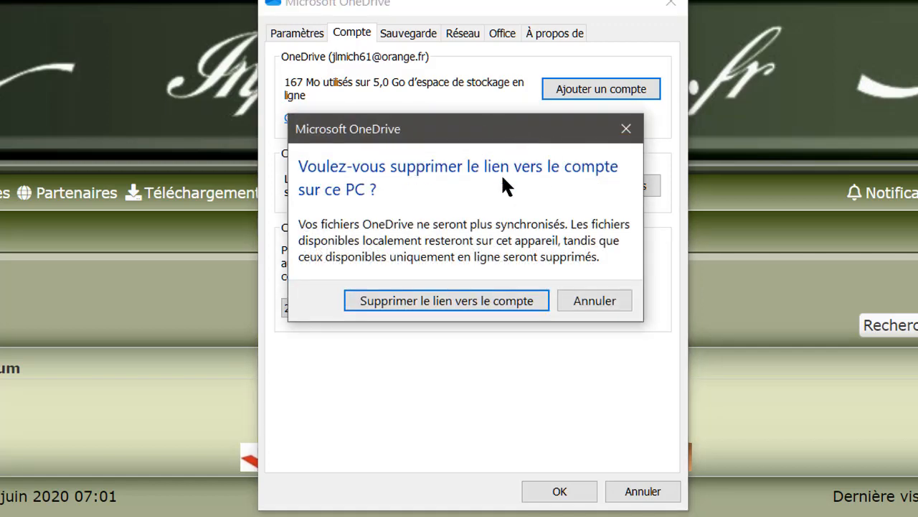
pyautogui.click(435, 302)
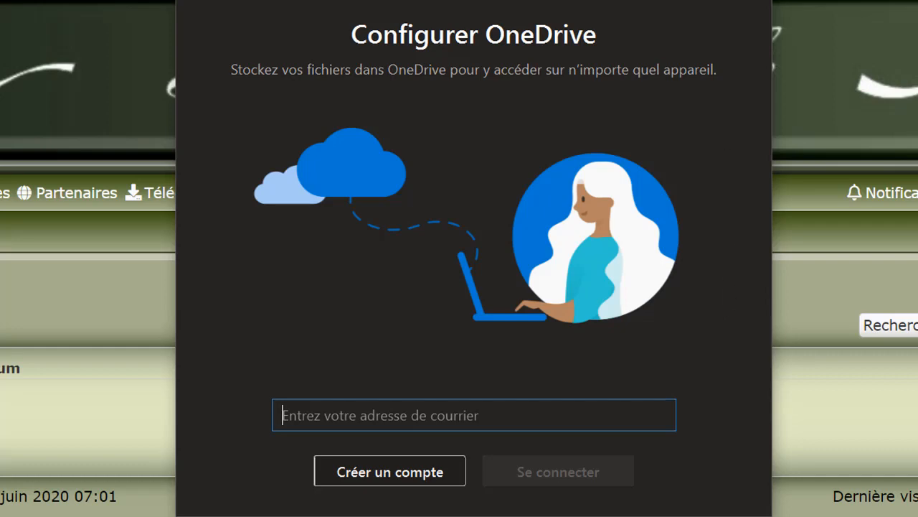
# - Close the OneDrive setup window, switch to File Explorer and arrange two Ce PC windows so both are accessible
pyautogui.hotkey('alt', 'F4')
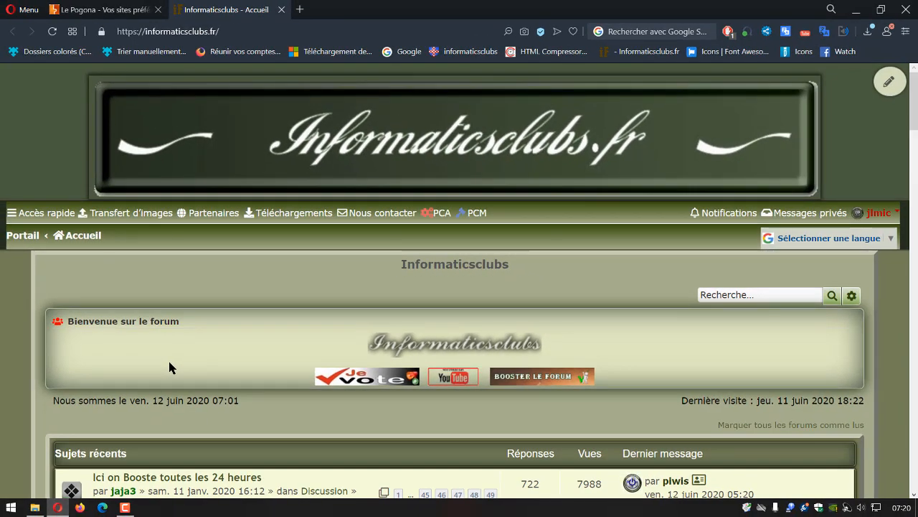
pyautogui.moveTo(33, 508)
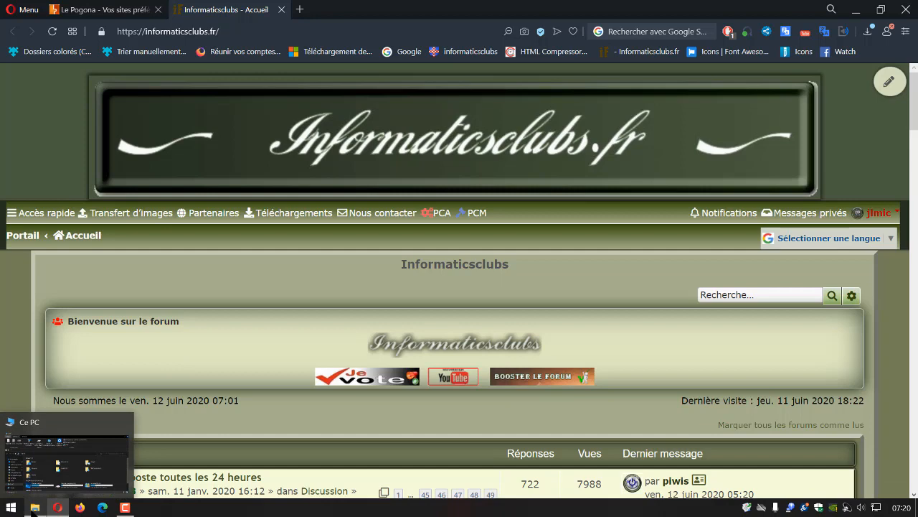
pyautogui.click(32, 508)
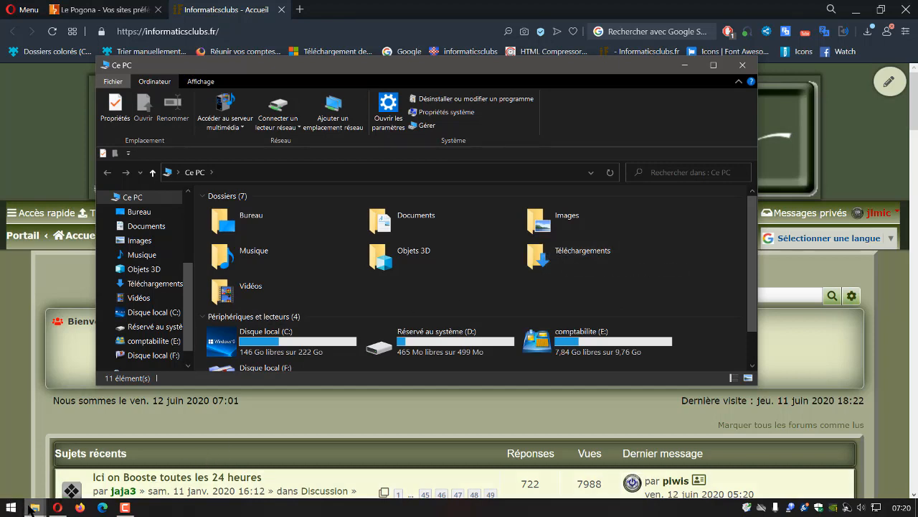
pyautogui.moveTo(30, 508)
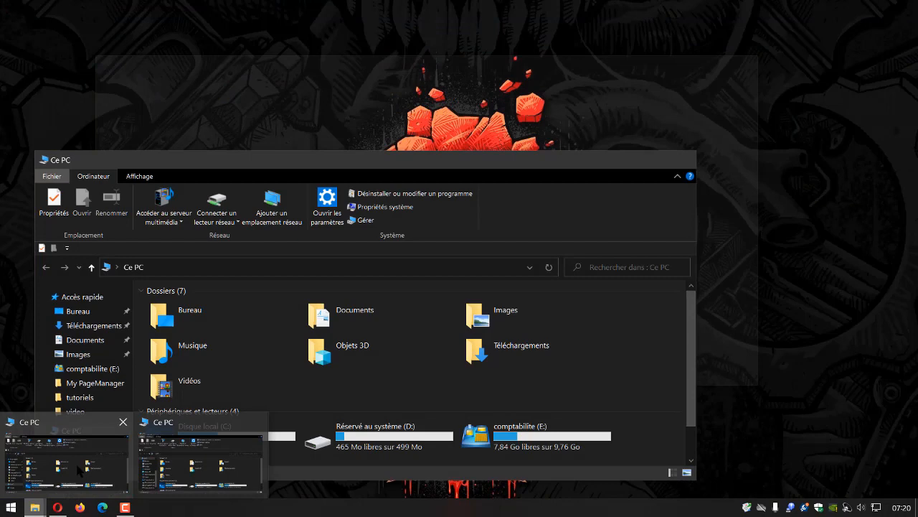
pyautogui.click(79, 470)
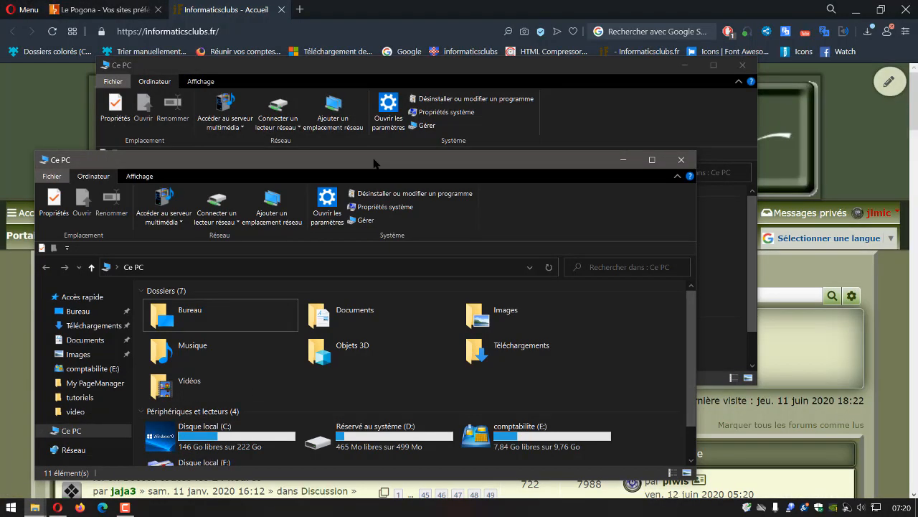
pyautogui.moveTo(373, 164); pyautogui.dragTo(542, 79)
# - Open the "bibliotheque" folder on Disque local (F:)
pyautogui.scroll(-1, 435, 319)
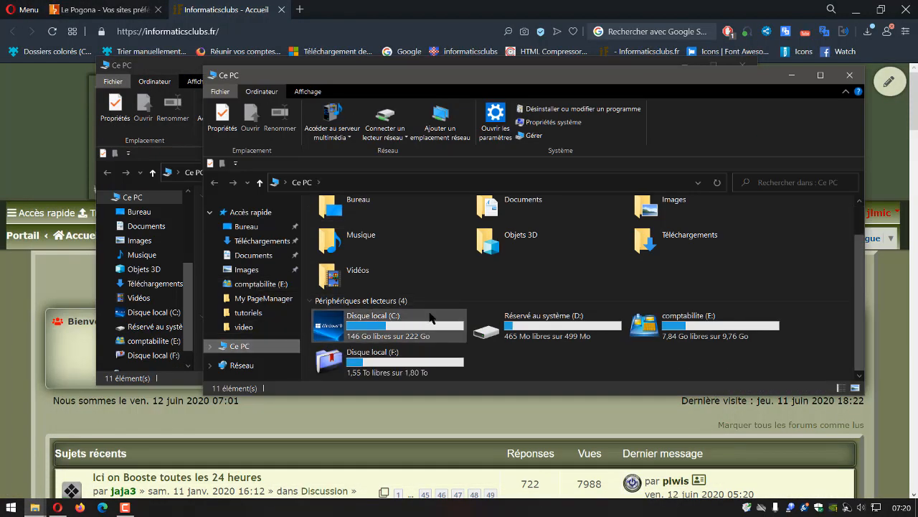
pyautogui.doubleClick(366, 363)
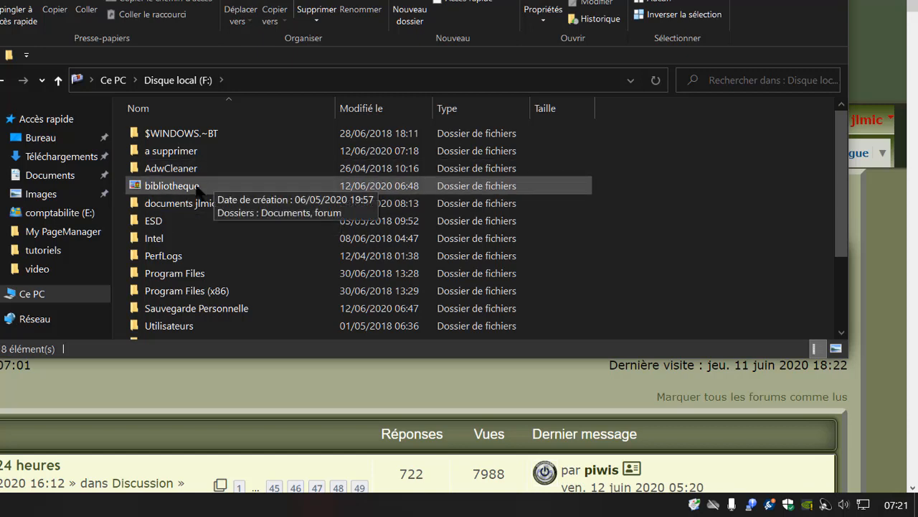
pyautogui.doubleClick(172, 186)
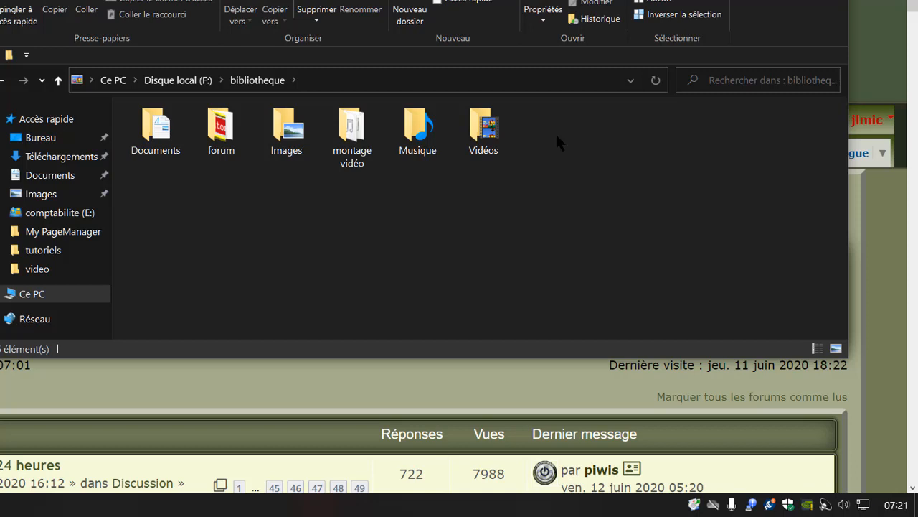
# - Create a new folder named "téléchargement" inside the "bibliotheque" folder
pyautogui.rightClick(230, 190)
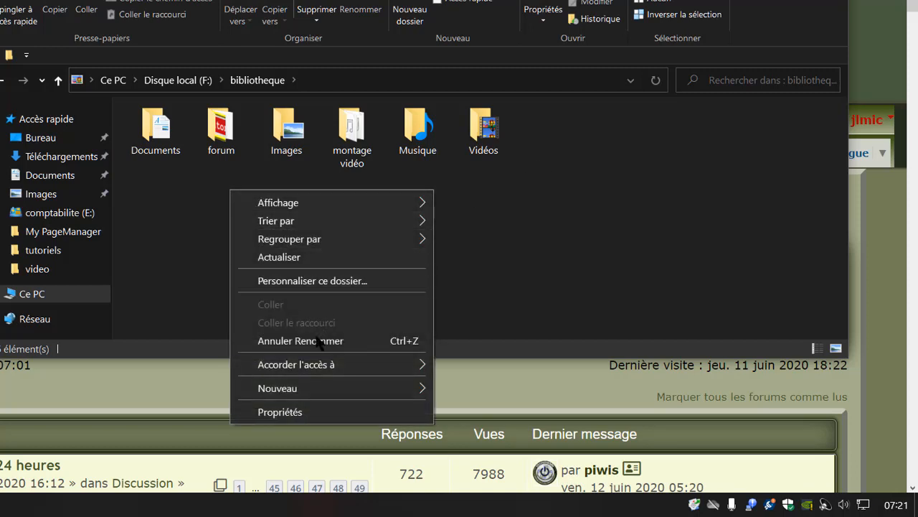
pyautogui.moveTo(311, 385)
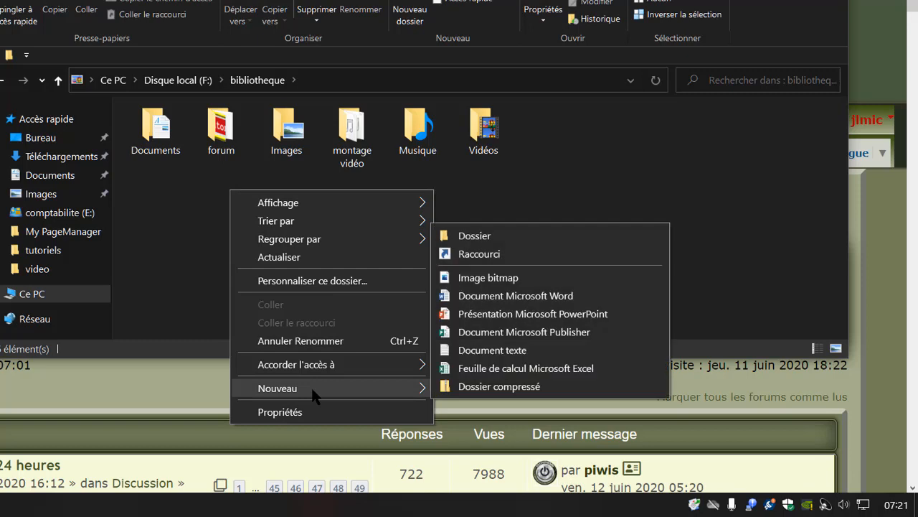
pyautogui.click(500, 234)
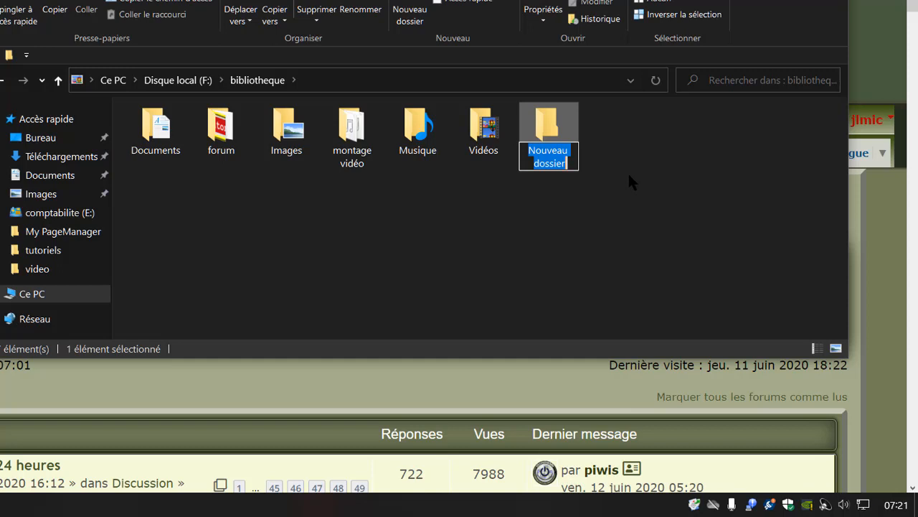
pyautogui.write('té')
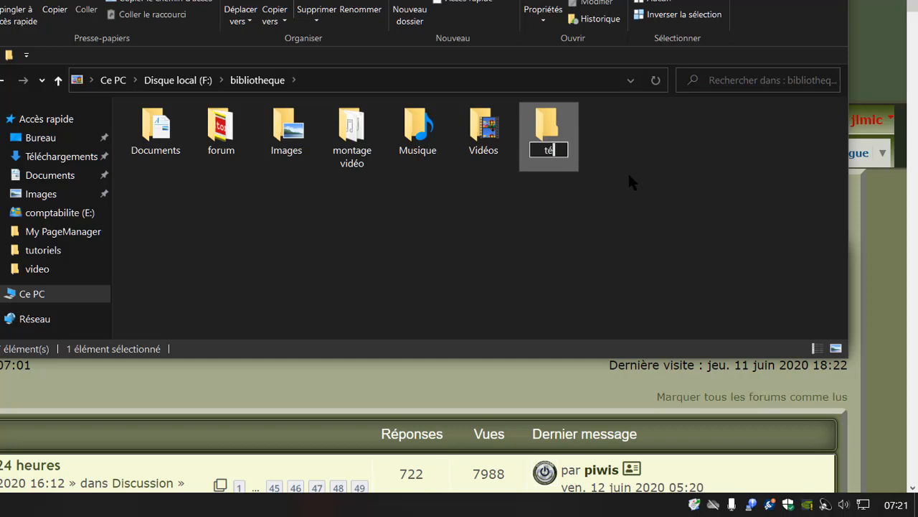
pyautogui.write('lécha')
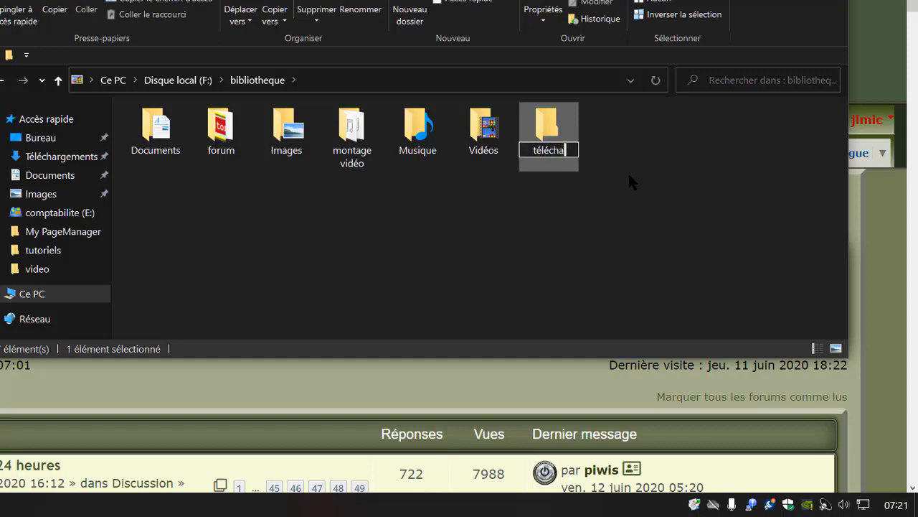
pyautogui.write('rgement')
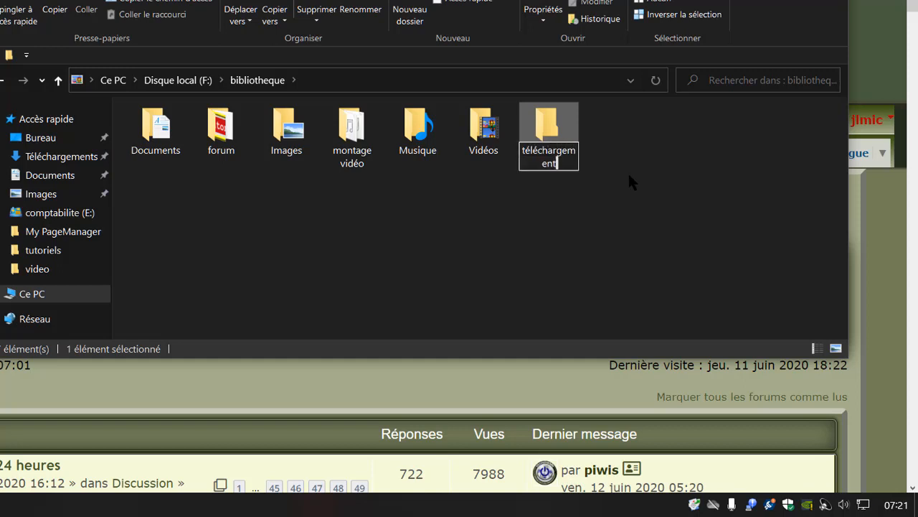
pyautogui.press('Return')
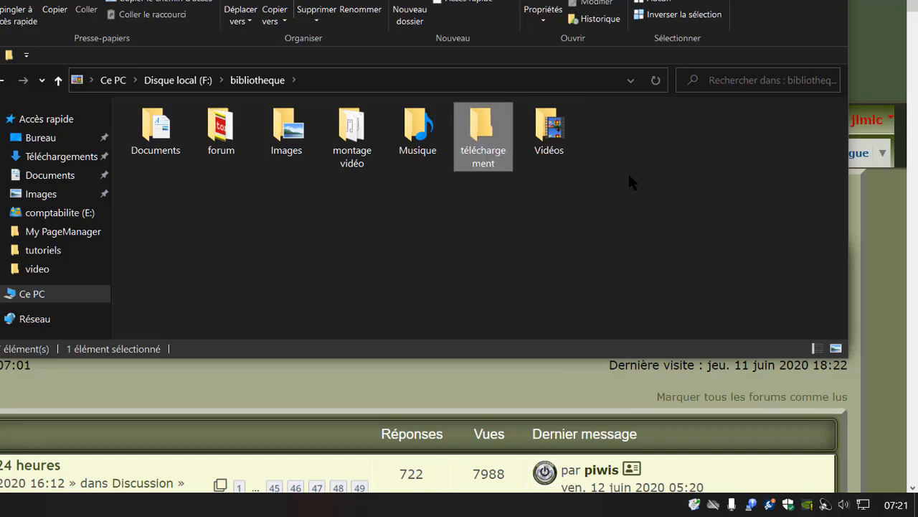
pyautogui.click(543, 199)
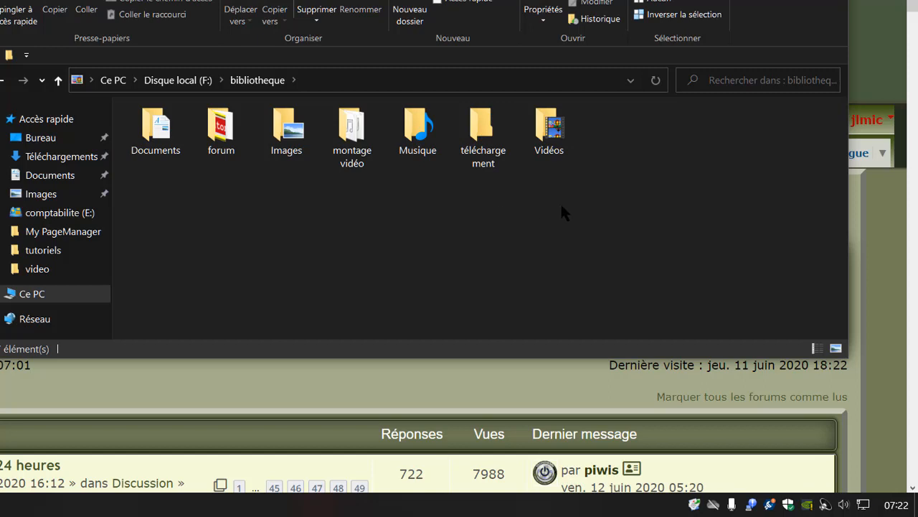
# - Return to the Ce PC window and open the location settings in the properties of the Téléchargements folder
pyautogui.moveTo(540, 165)
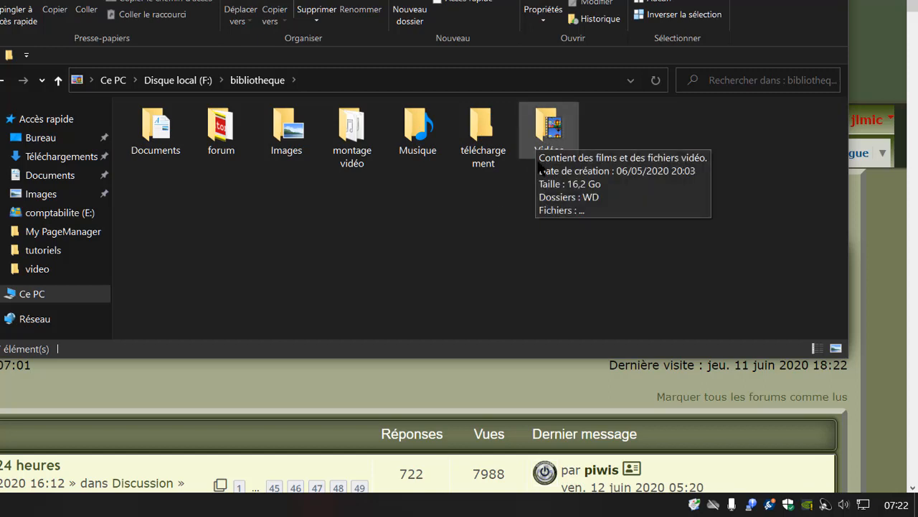
pyautogui.moveTo(301, 143)
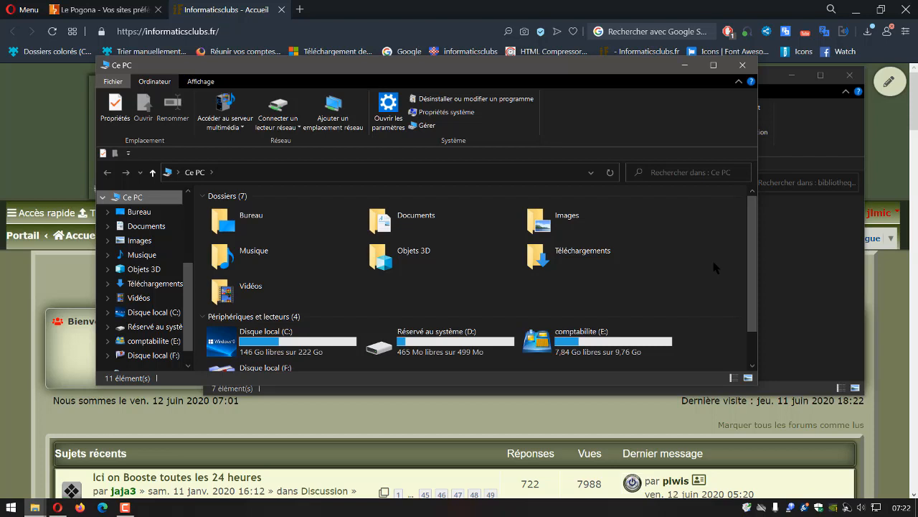
pyautogui.click(819, 272)
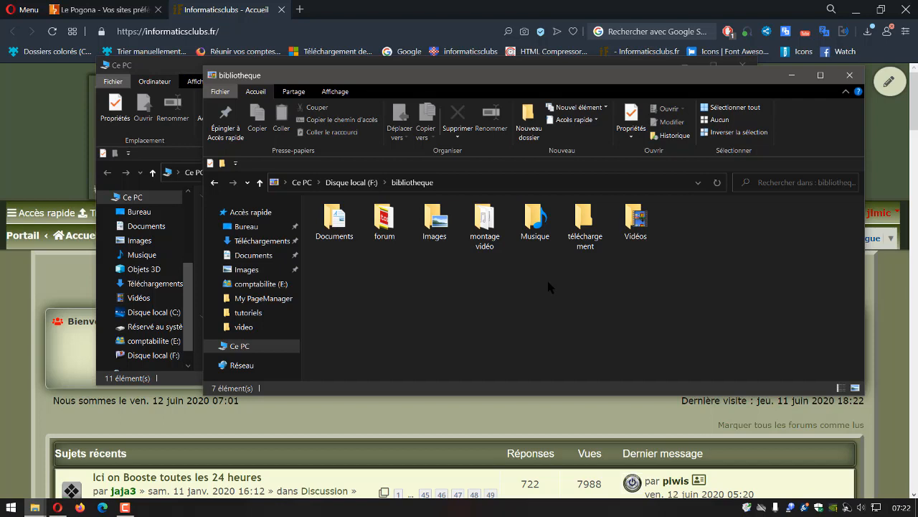
pyautogui.hotkey('alt', 'Tab')
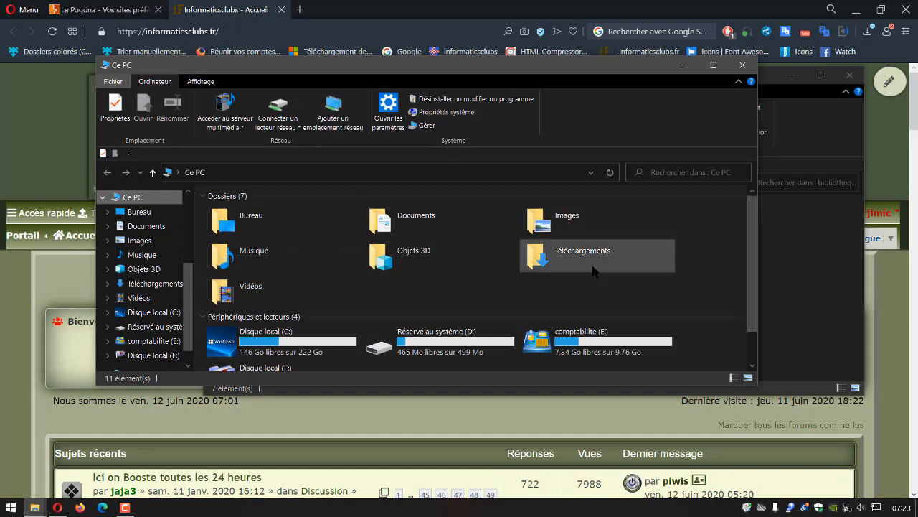
pyautogui.click(540, 257)
pyautogui.rightClick(540, 257)
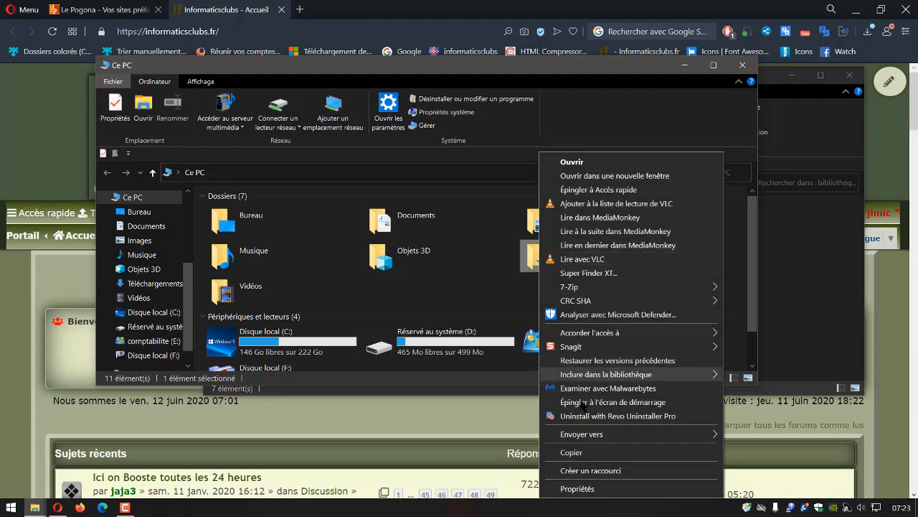
pyautogui.click(563, 489)
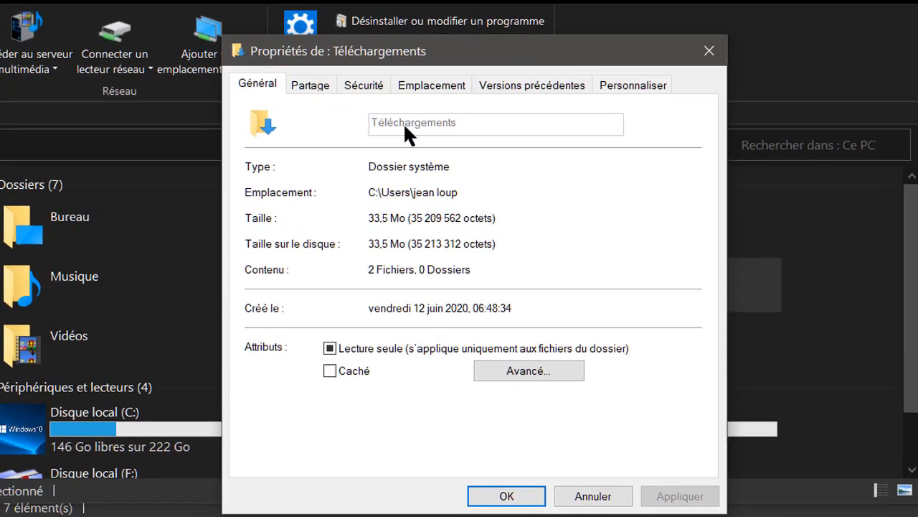
pyautogui.click(426, 80)
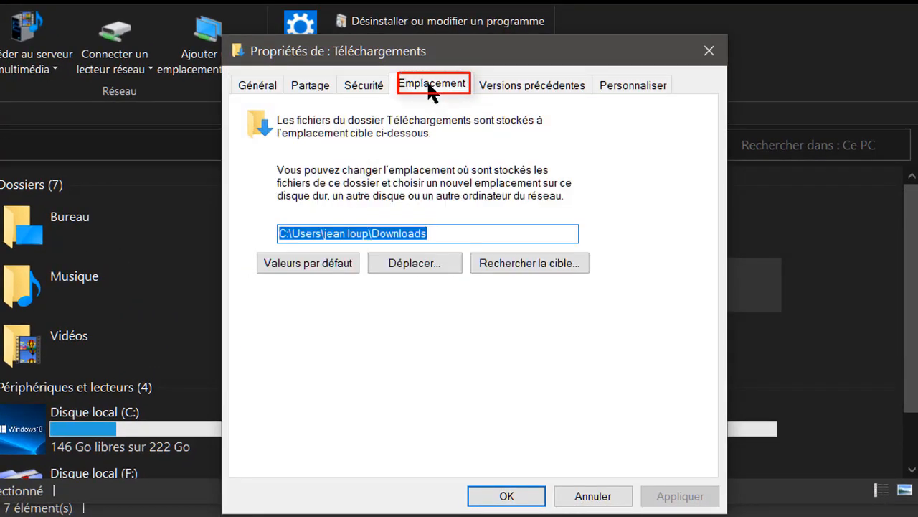
pyautogui.click(446, 233)
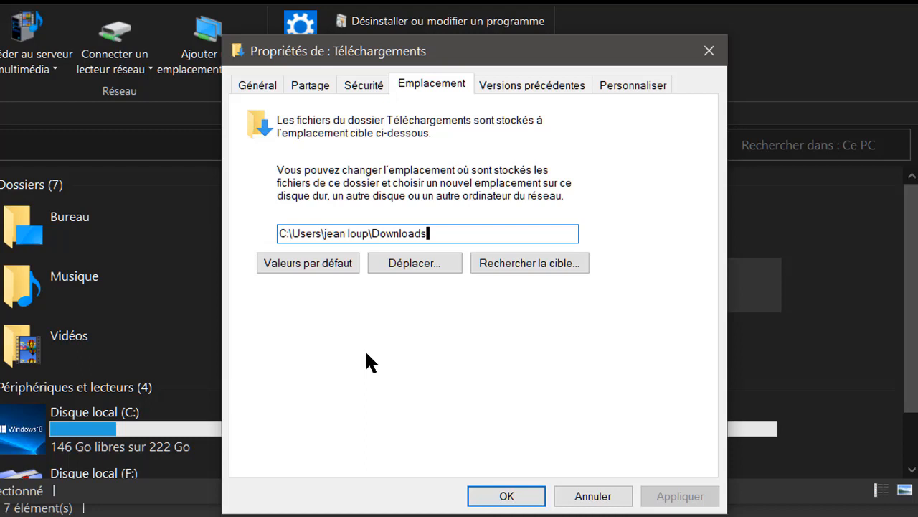
# - Choose F:\bibliotheque\téléchargement as the new destination for the Téléchargements folder
pyautogui.click(413, 264)
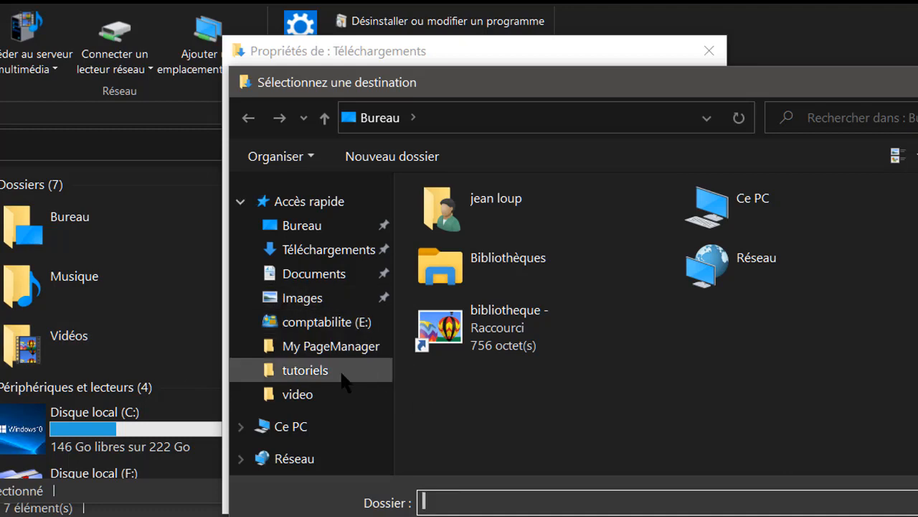
pyautogui.click(266, 426)
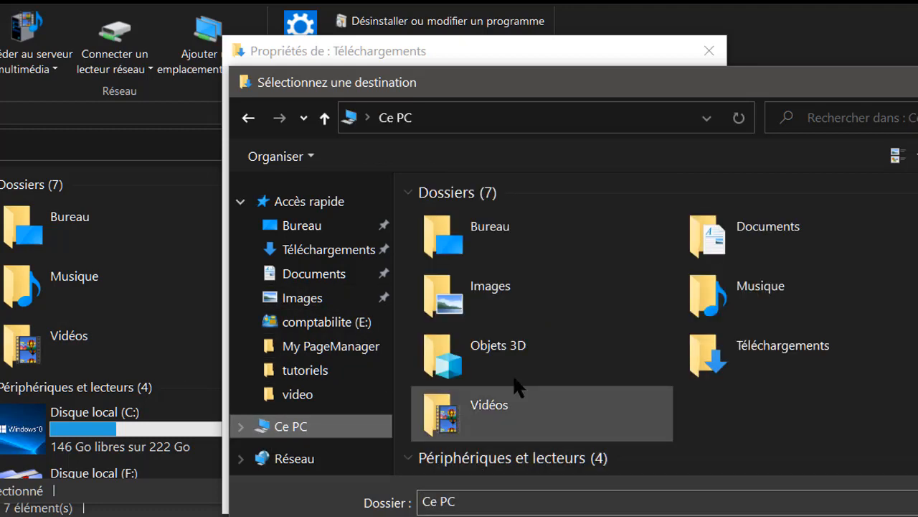
pyautogui.scroll(-2, 517, 380)
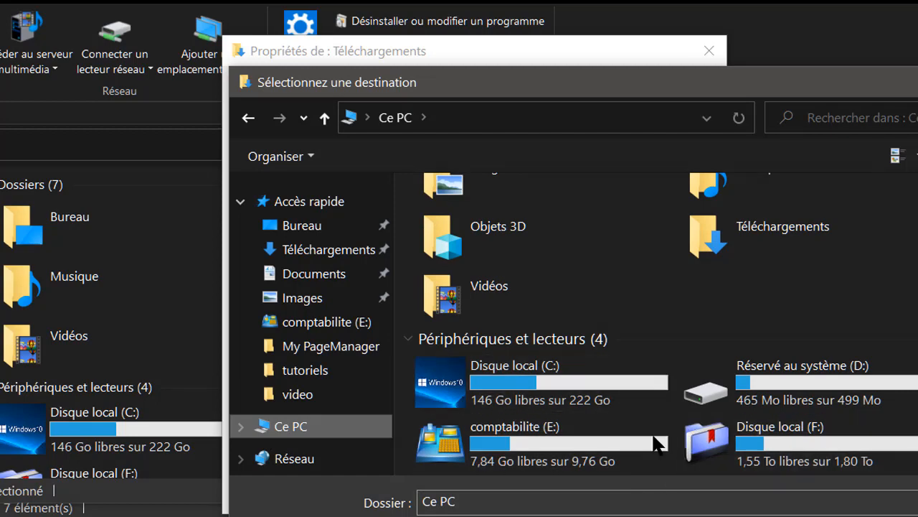
pyautogui.doubleClick(759, 445)
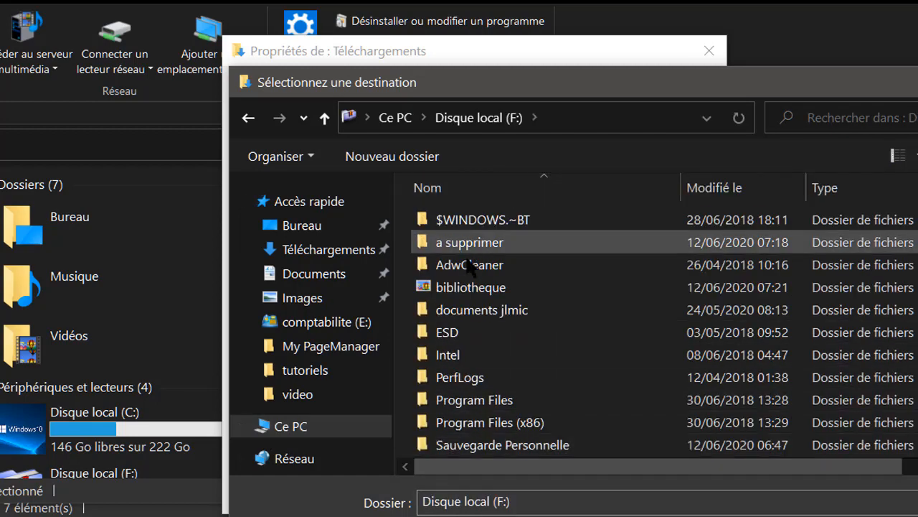
pyautogui.doubleClick(460, 288)
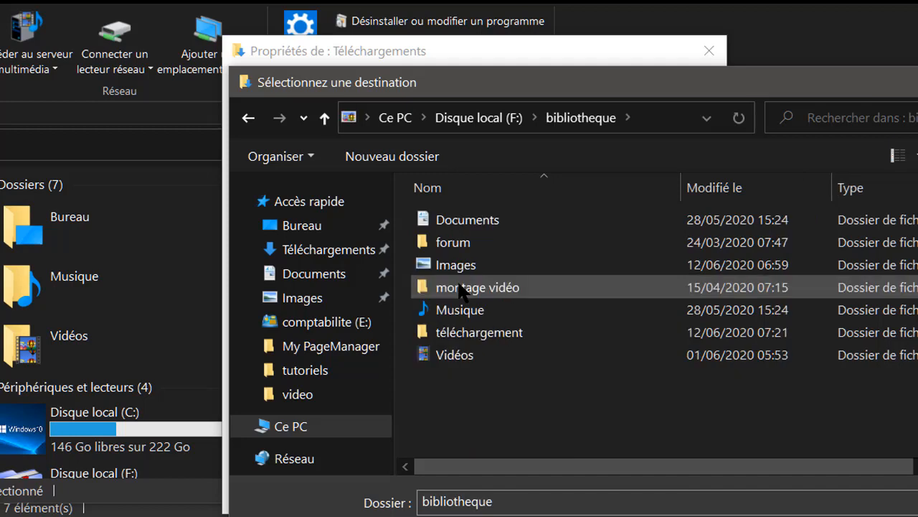
pyautogui.click(456, 333)
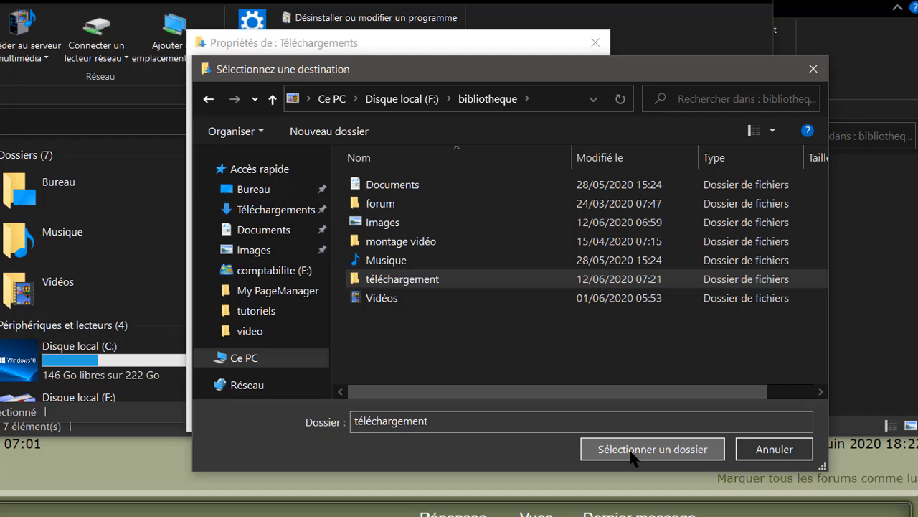
pyautogui.click(632, 450)
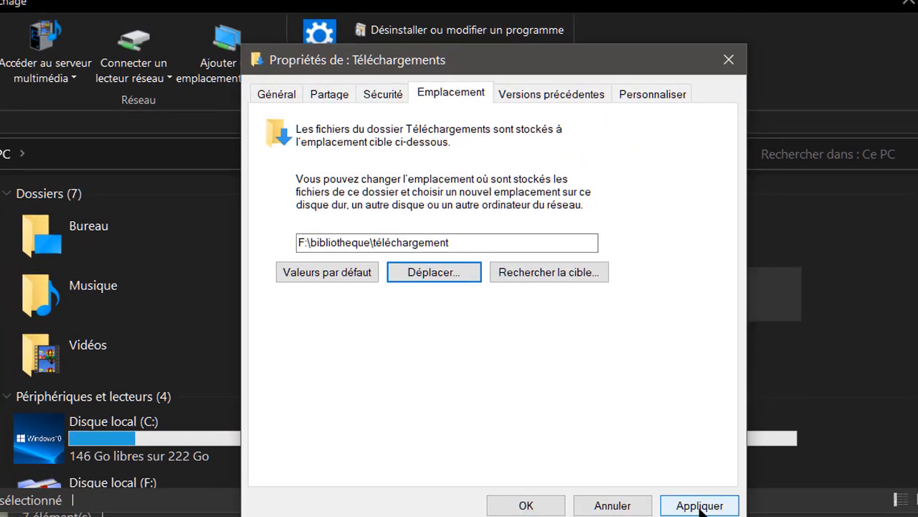
# - Apply the new Téléchargements location, agree to move all existing files, close the properties and return to the "bibliotheque" window
pyautogui.click(700, 506)
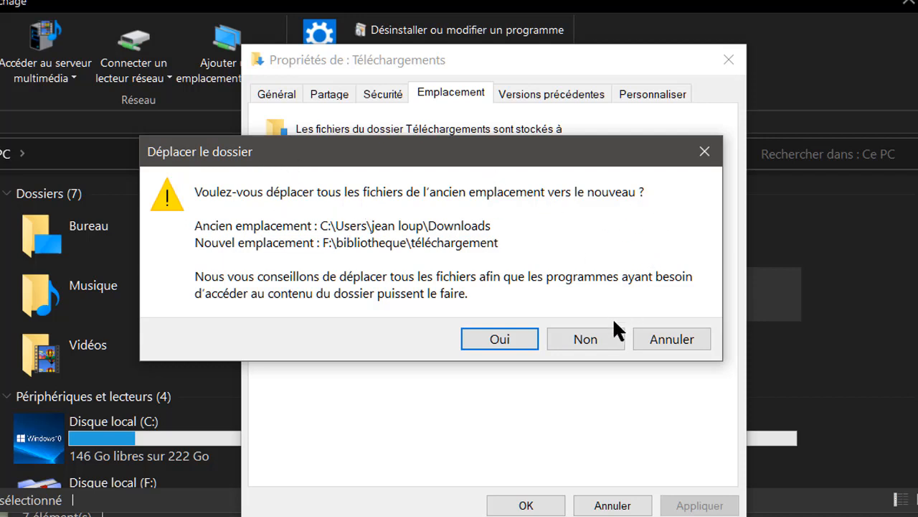
pyautogui.click(478, 337)
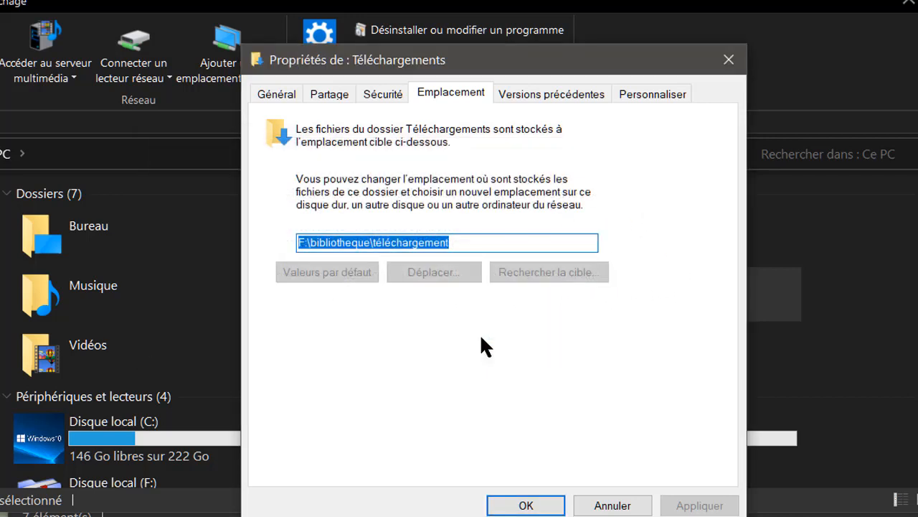
pyautogui.click(503, 509)
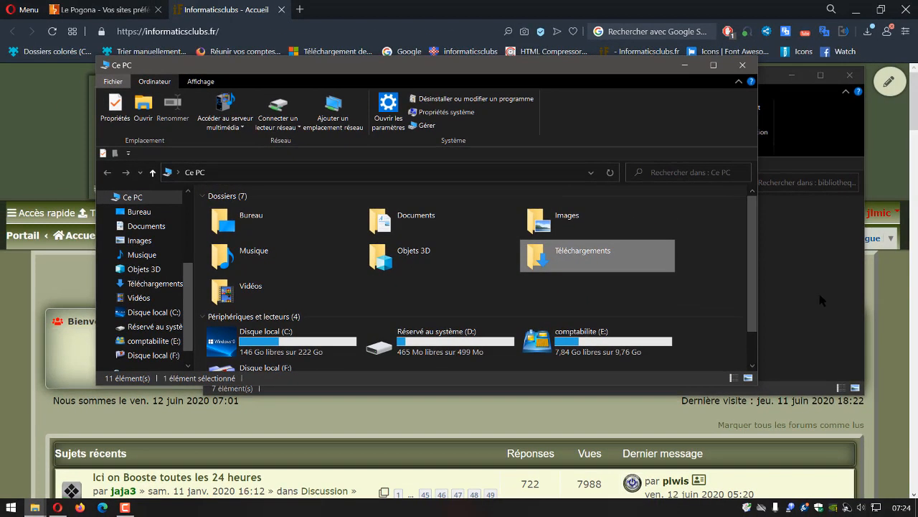
pyautogui.click(820, 296)
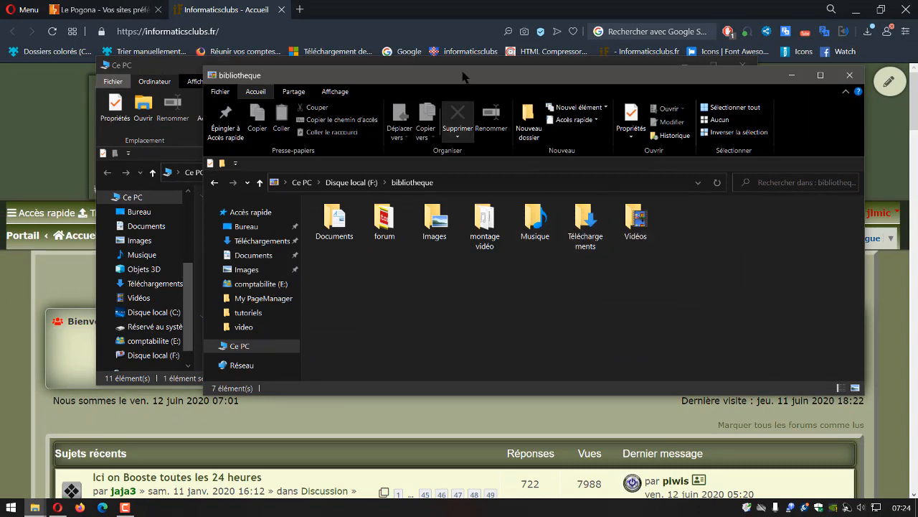
# - Compare the relocated Téléchargements folder in the "bibliotheque" window with the personal folders listed in Ce PC
pyautogui.moveTo(462, 75); pyautogui.dragTo(439, 102)
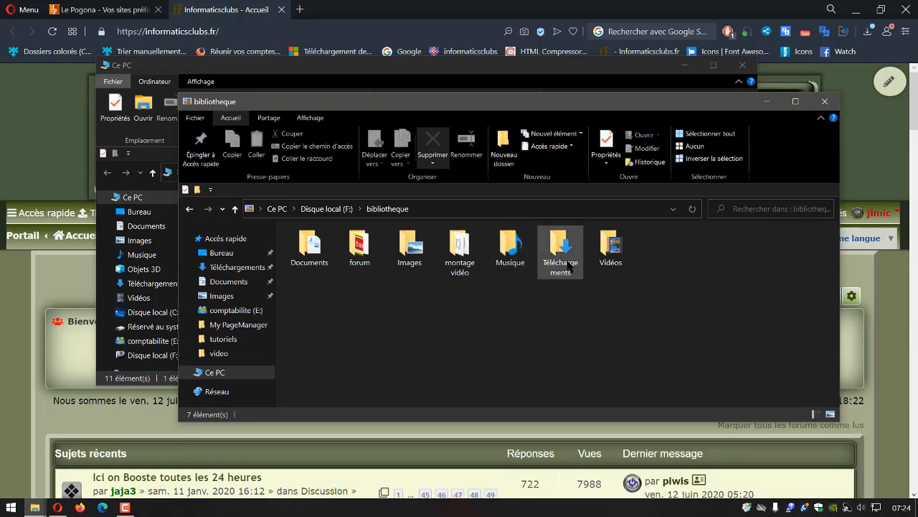
pyautogui.moveTo(566, 263)
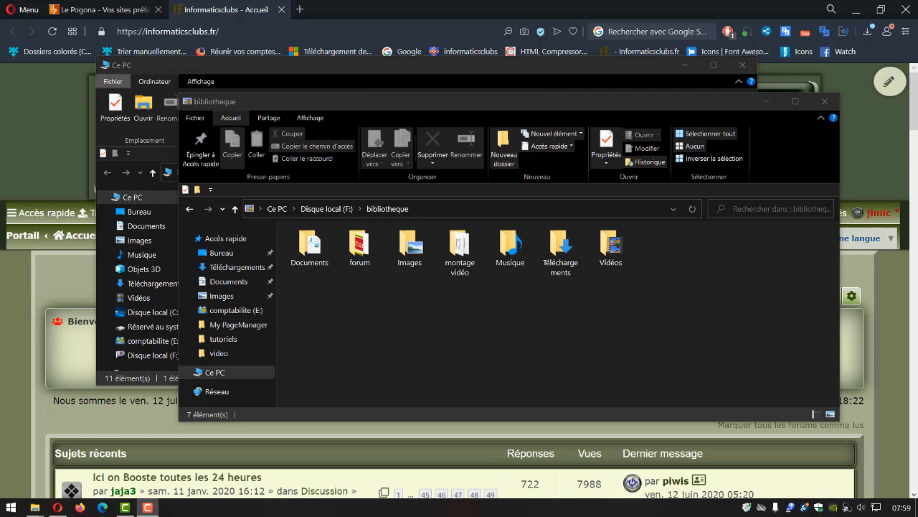
pyautogui.click(271, 69)
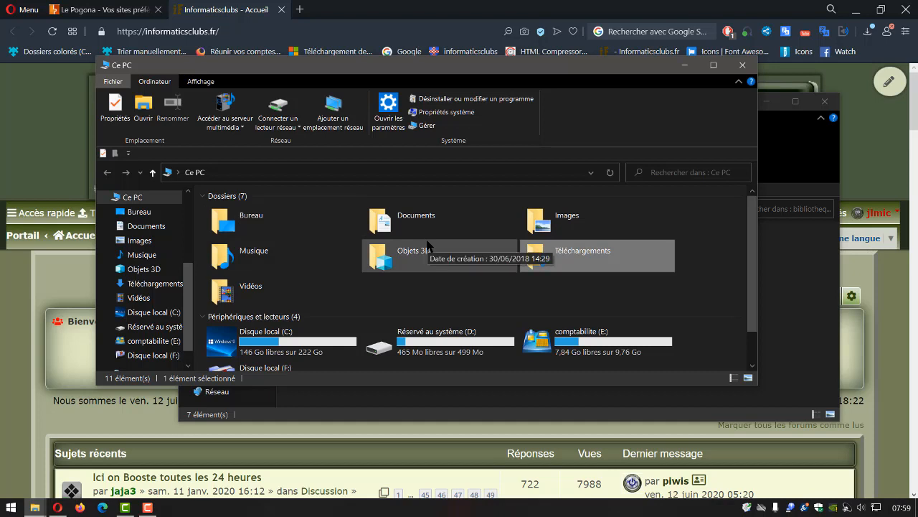
pyautogui.hotkey('alt', 'Tab')
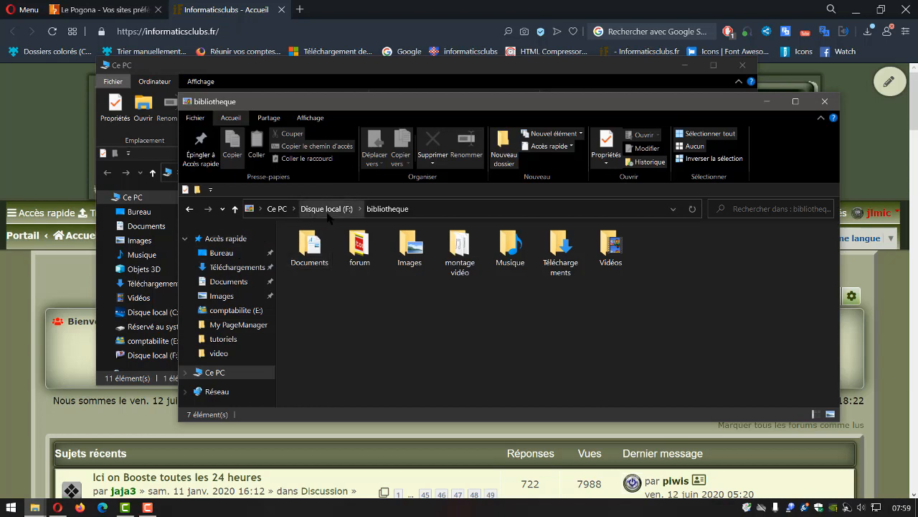
# - Delete the "a supprimer" folder from the root of Disque local (F:) and agree to place it in the Corbeille
pyautogui.click(328, 214)
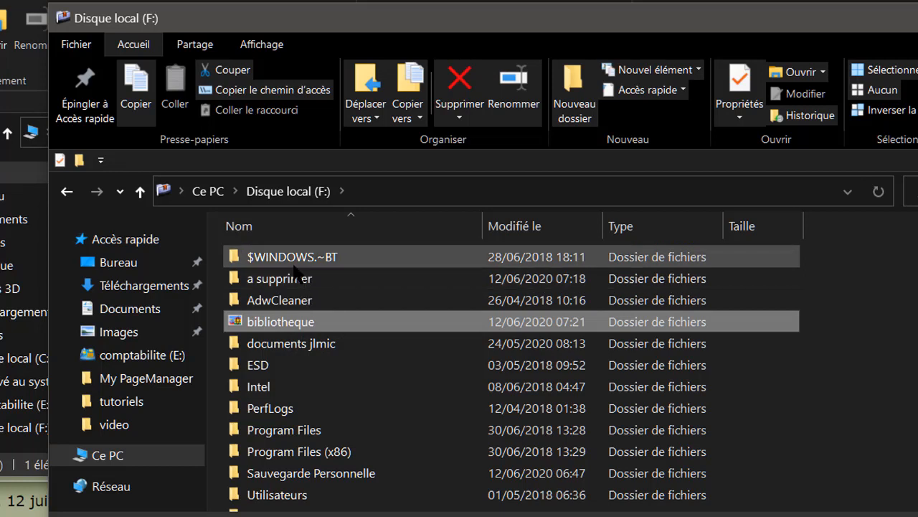
pyautogui.rightClick(294, 286)
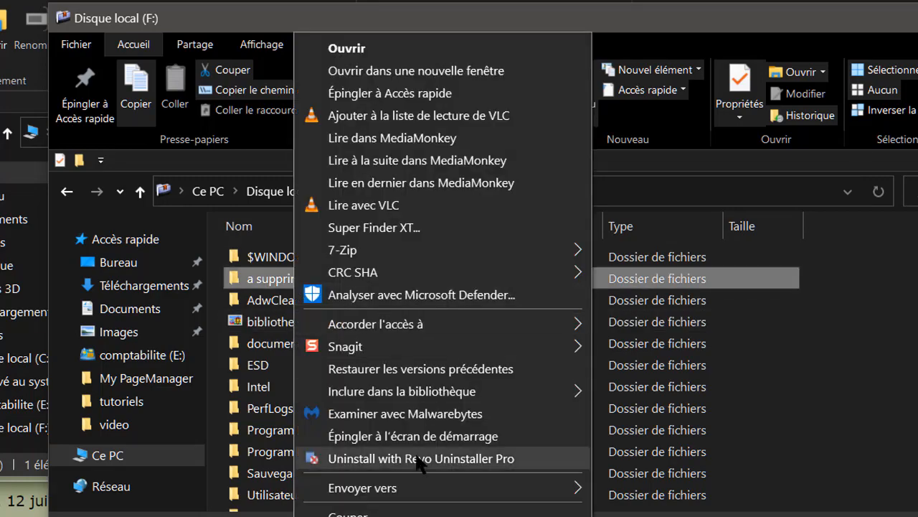
pyautogui.click(363, 516)
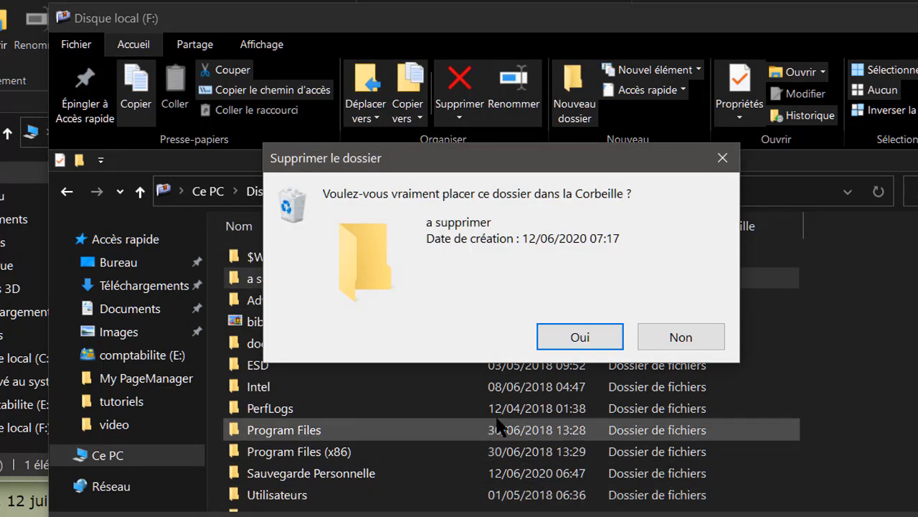
pyautogui.click(592, 334)
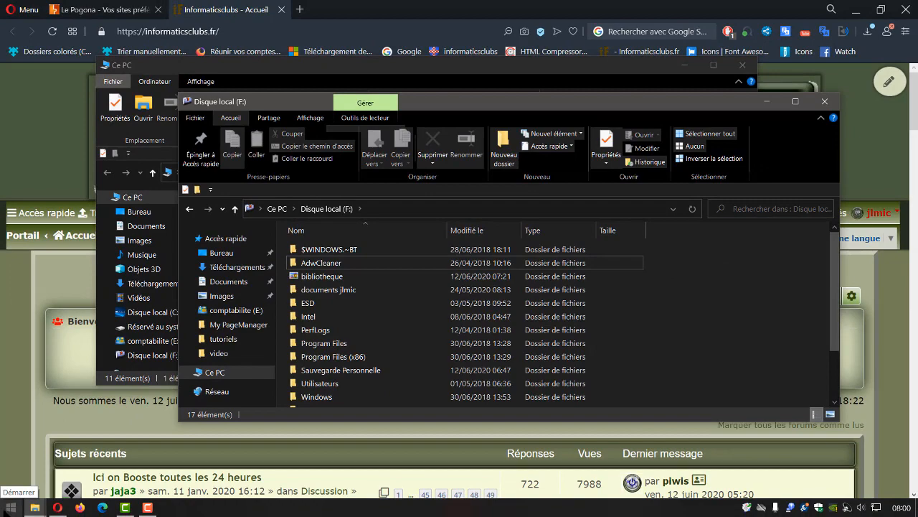
# - Find OneDrive among the installed apps in the Start menu and request its uninstallation to open Programmes et fonctionnalités
pyautogui.click(10, 508)
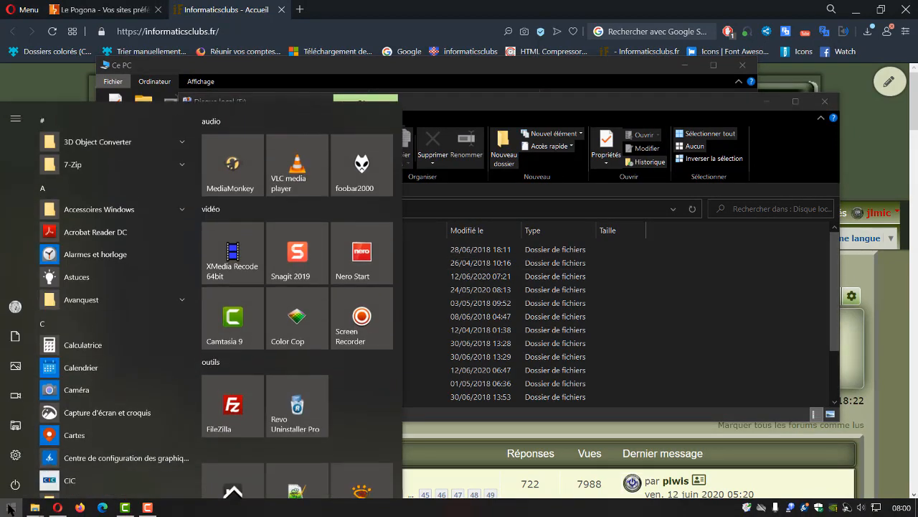
pyautogui.scroll(-5, 92, 324)
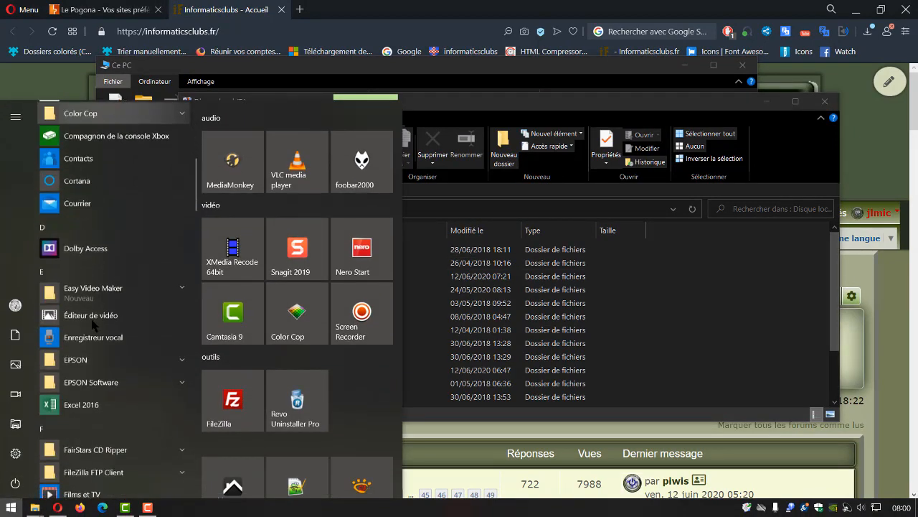
pyautogui.scroll(-10, 92, 324)
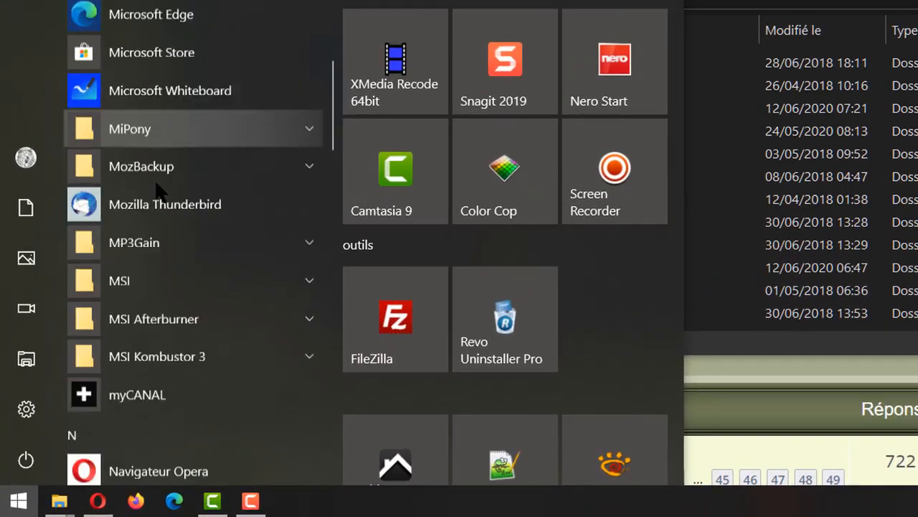
pyautogui.scroll(-3, 156, 190)
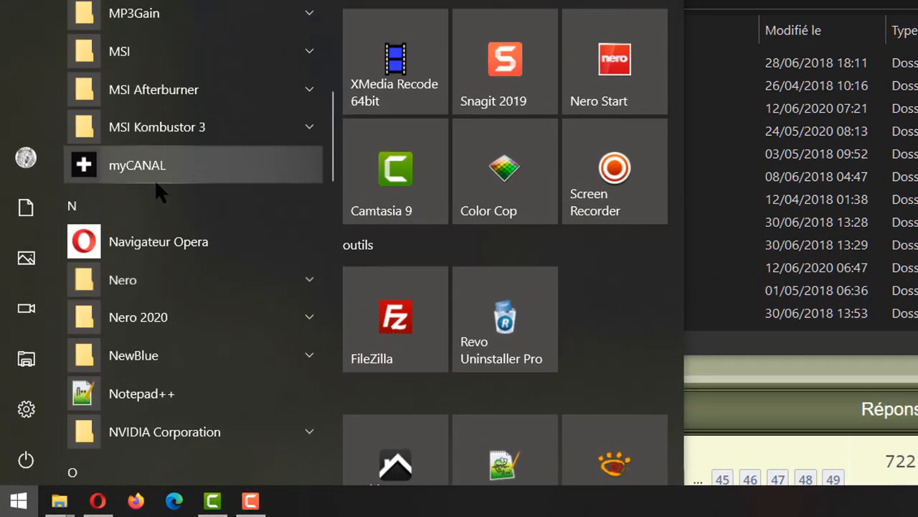
pyautogui.scroll(-5, 156, 190)
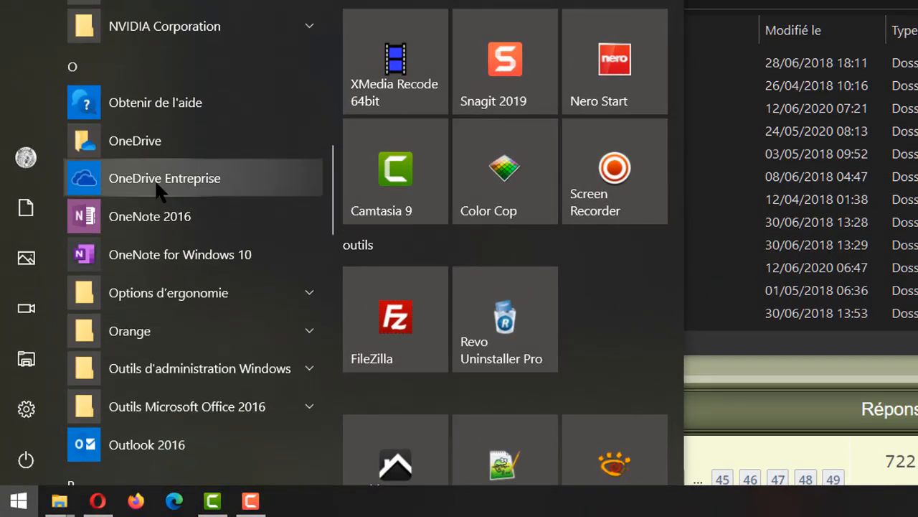
pyautogui.rightClick(154, 149)
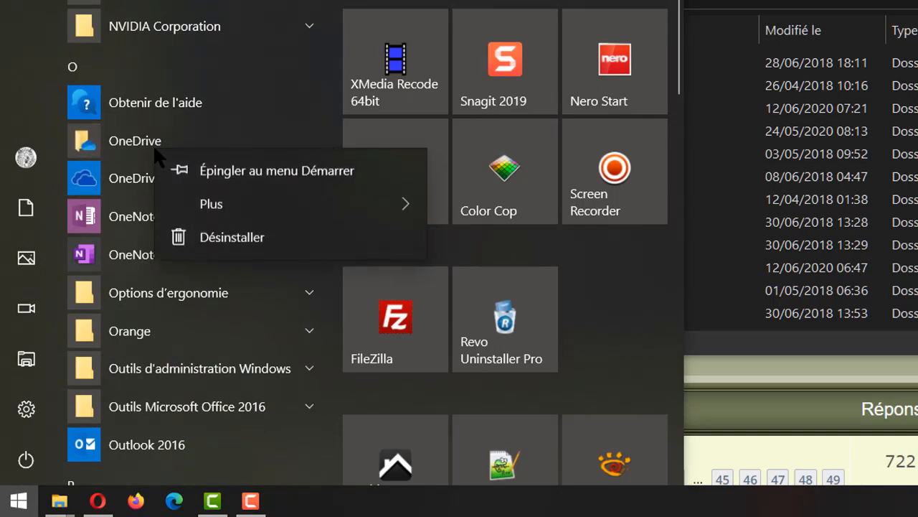
pyautogui.click(214, 228)
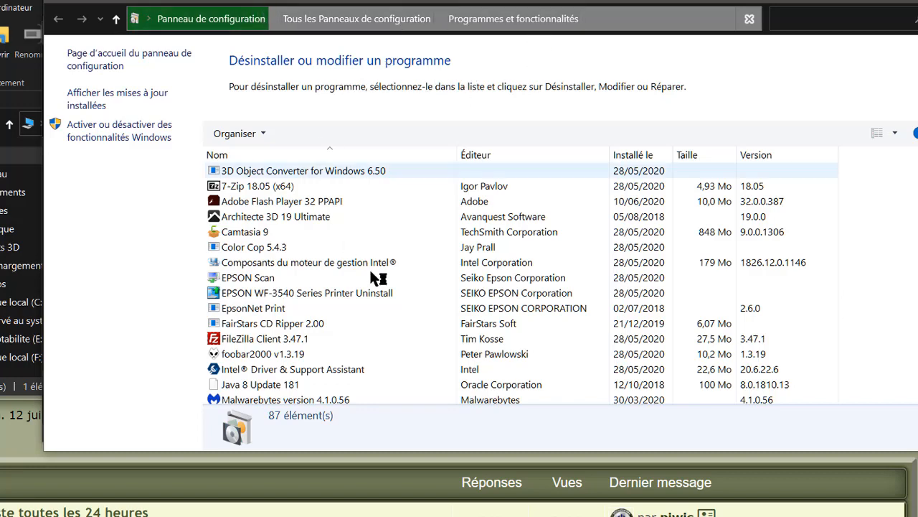
# - Locate Microsoft OneDrive in the list of installed programs and start uninstalling it
pyautogui.scroll(-3, 354, 265)
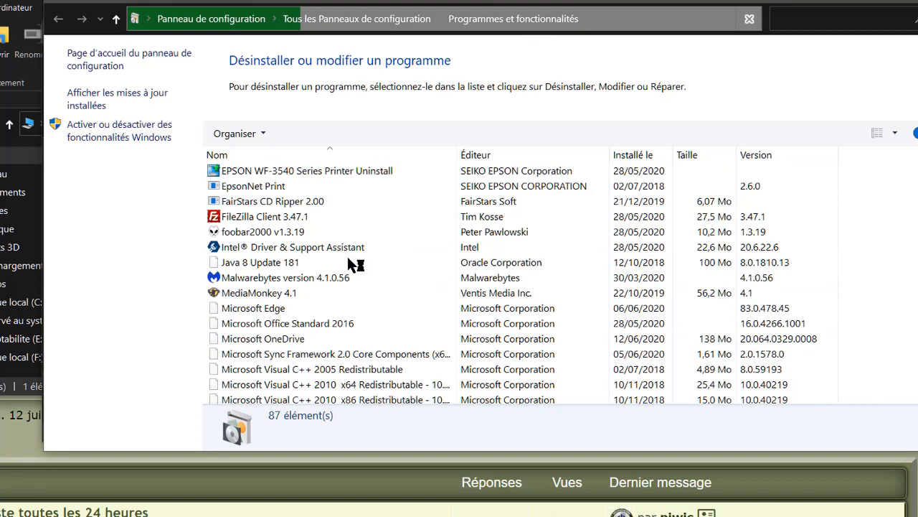
pyautogui.scroll(-3, 349, 258)
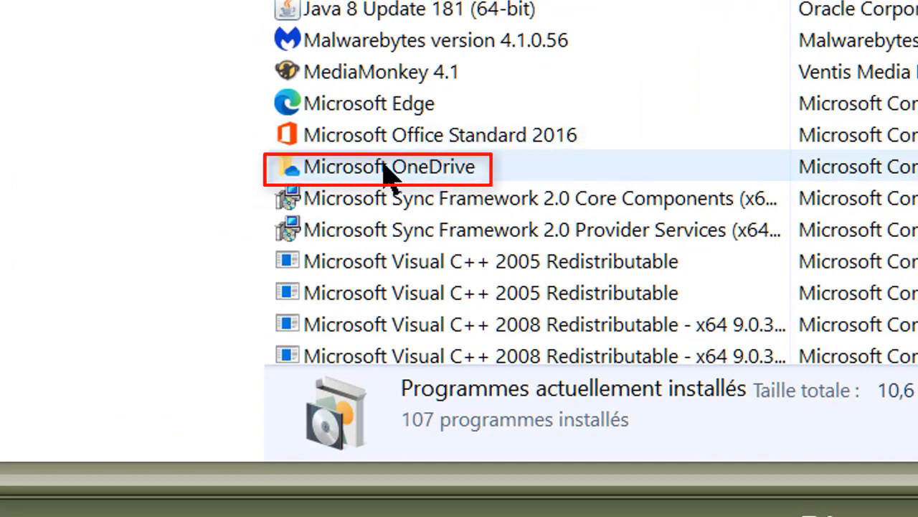
pyautogui.click(360, 164)
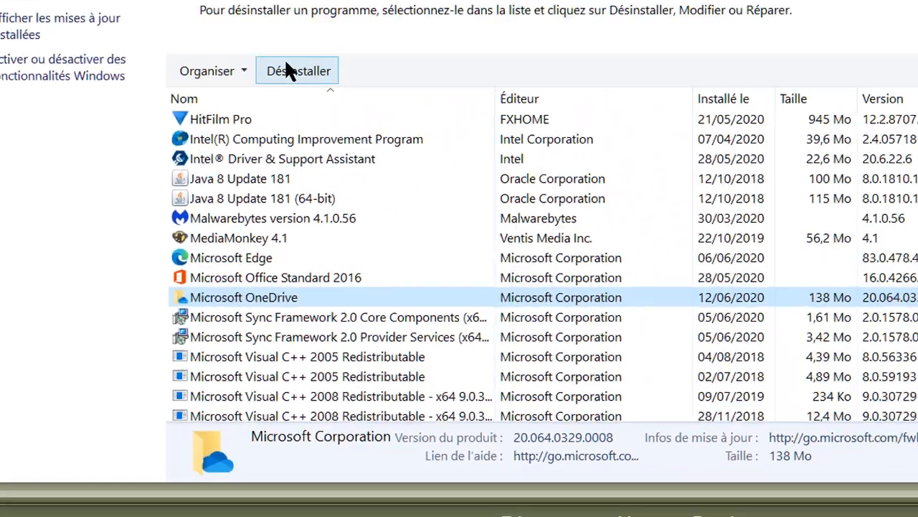
pyautogui.click(287, 65)
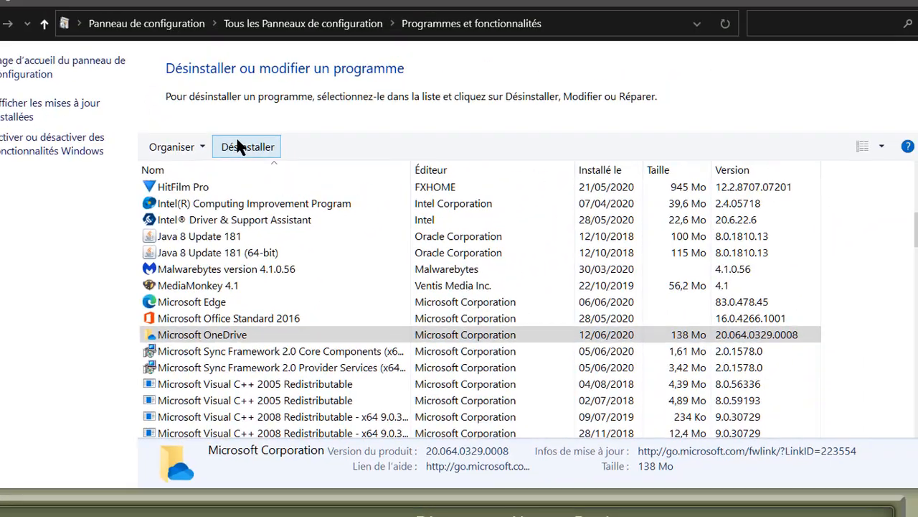